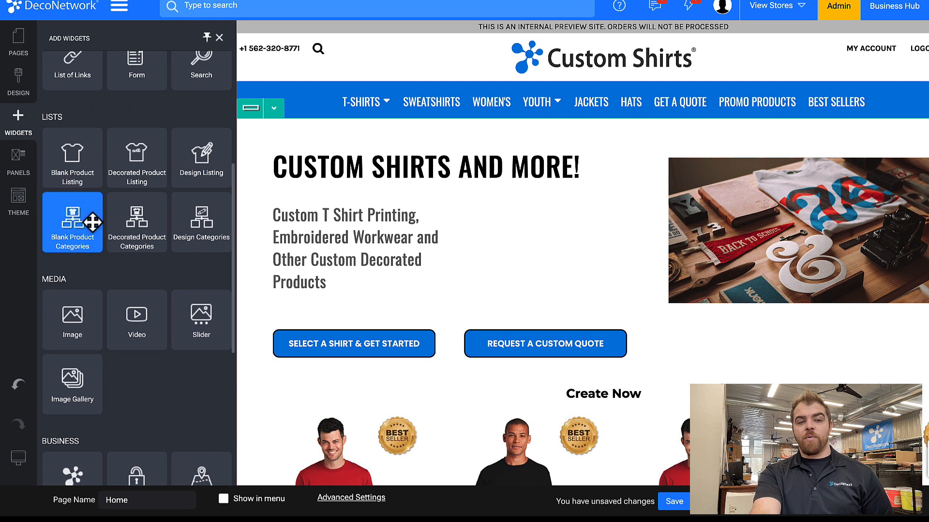
Insert an Image widget above the "Custom Shirts and More!" heading and look through the available image sources.
{"action": "scroll", "coordinate": [91, 220], "scroll_direction": "down", "scroll_amount": 3}
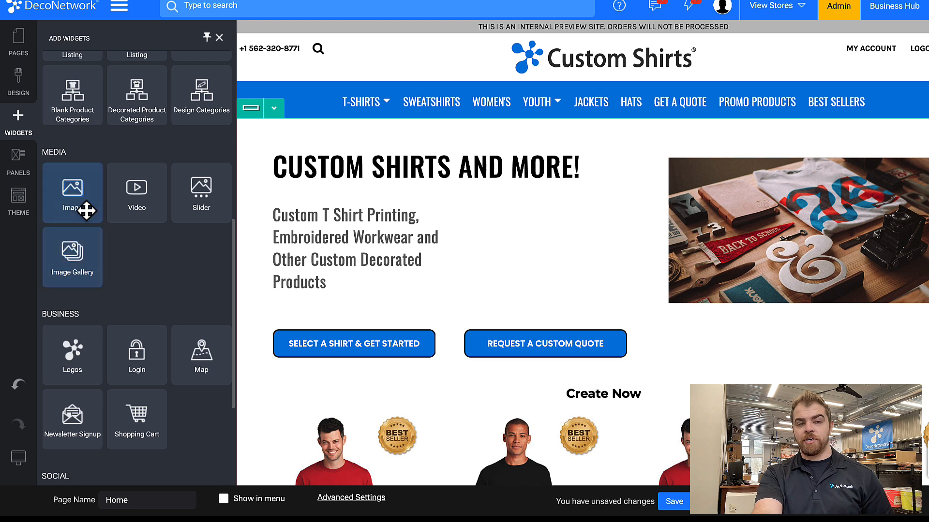
{"action": "left_click_drag", "start_coordinate": [83, 203], "coordinate": [292, 154]}
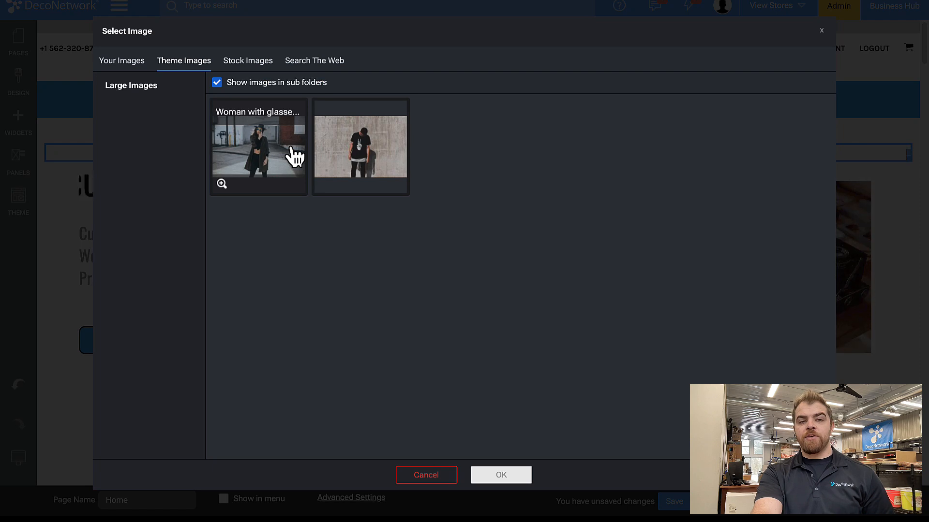
{"action": "left_click", "coordinate": [329, 69]}
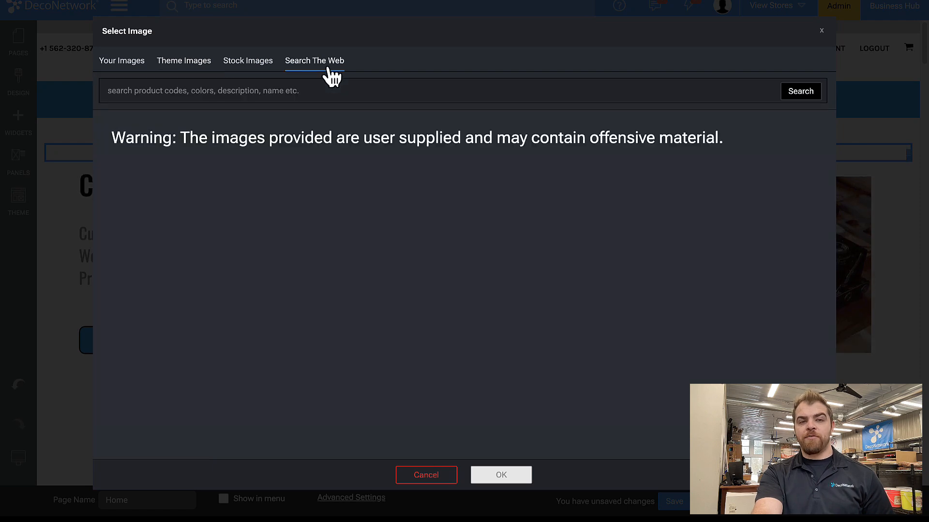
{"action": "left_click", "coordinate": [245, 68]}
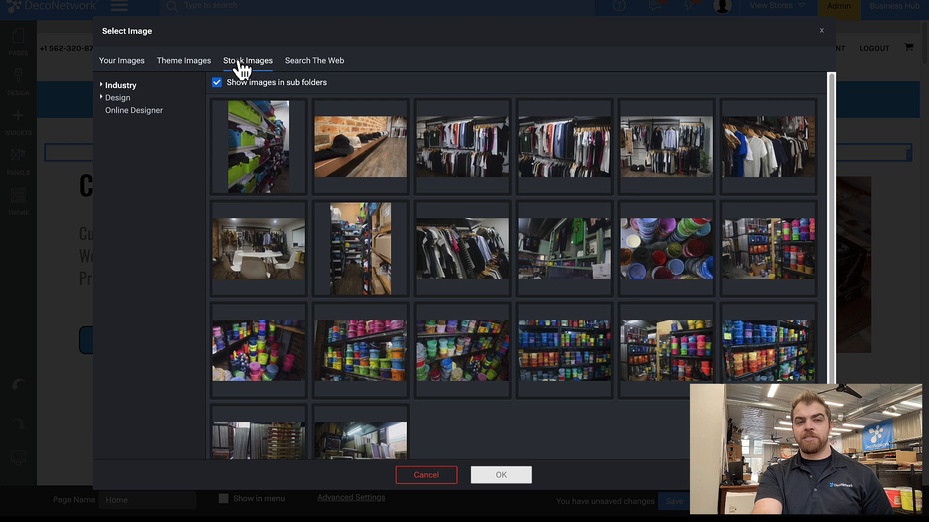
{"action": "left_click", "coordinate": [180, 68]}
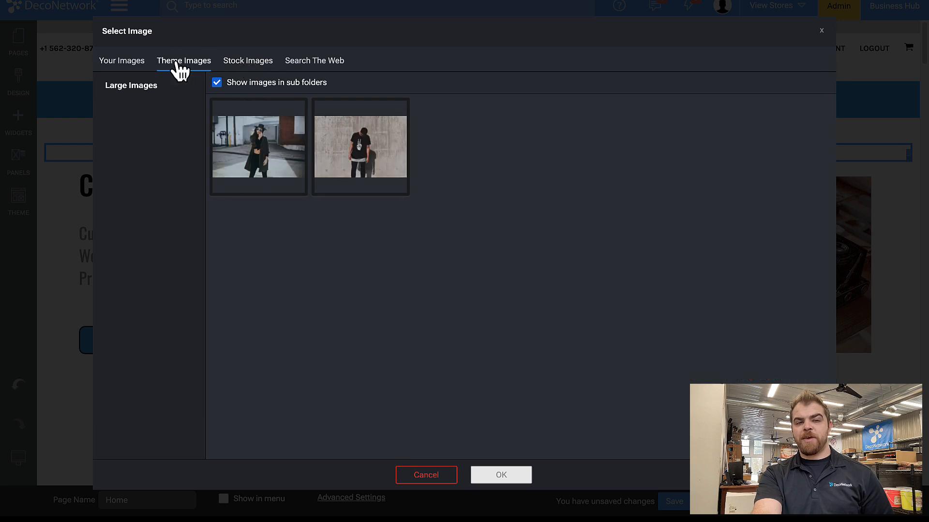
{"action": "left_click", "coordinate": [125, 70]}
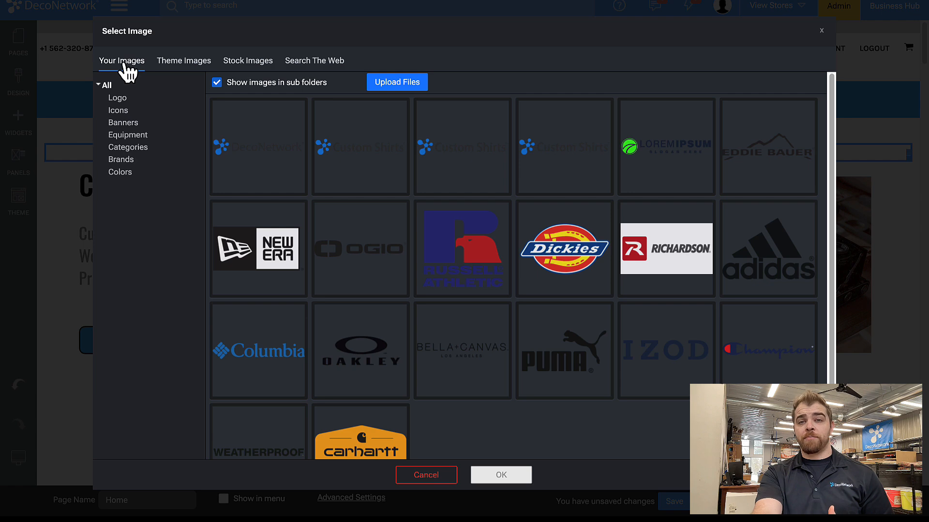
Choose the orange Carhartt logo from your own images as the widget's picture.
{"action": "mouse_move", "coordinate": [387, 133]}
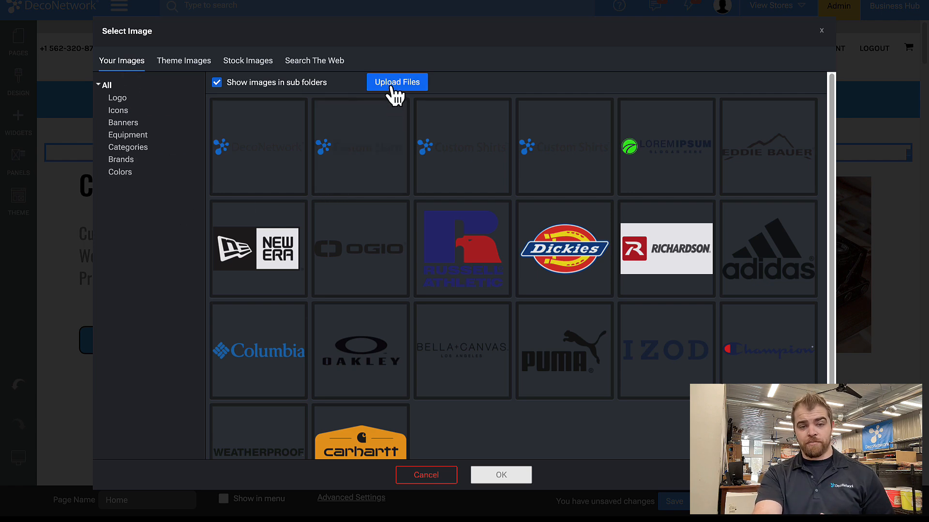
{"action": "scroll", "coordinate": [396, 179], "scroll_direction": "down", "scroll_amount": 1}
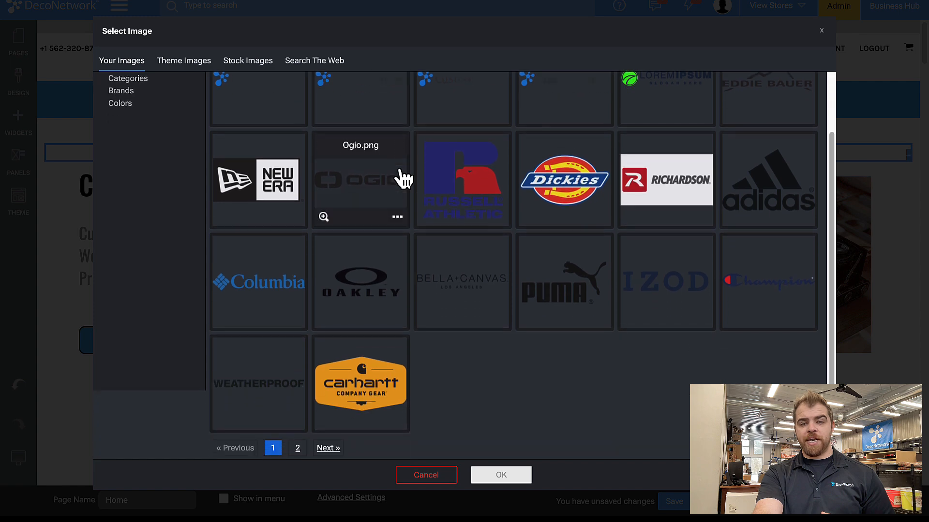
{"action": "left_click", "coordinate": [368, 390]}
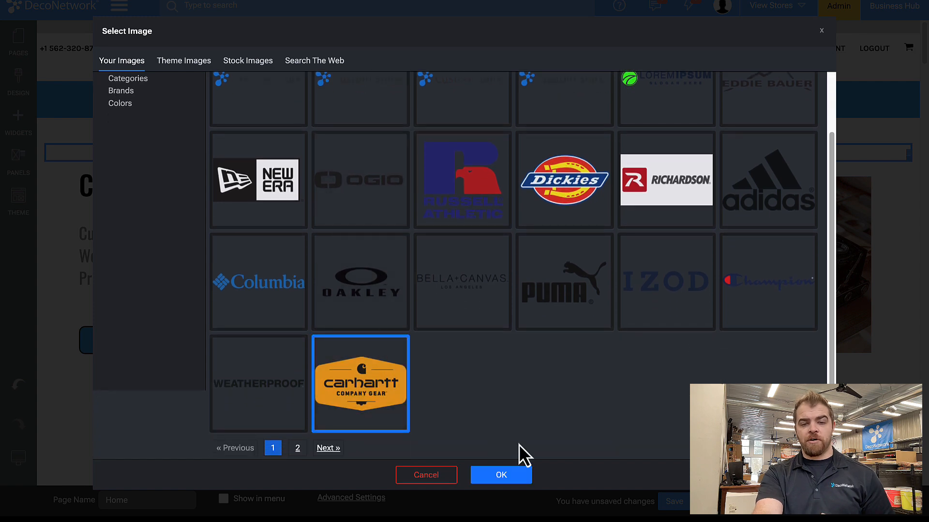
{"action": "left_click", "coordinate": [503, 477]}
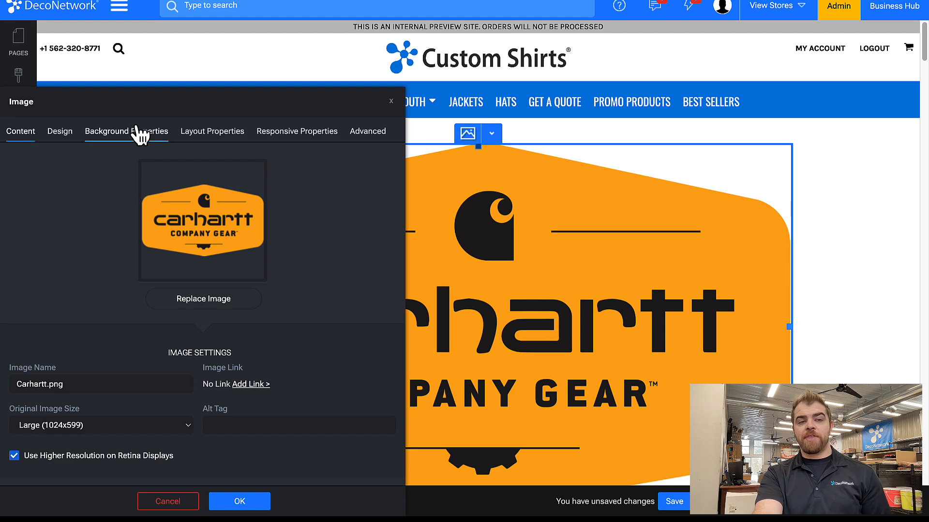
Set the image's alt tag to "Custom Carhartt T-Shirts" and review its link options.
{"action": "left_click_drag", "start_coordinate": [121, 110], "coordinate": [160, 37]}
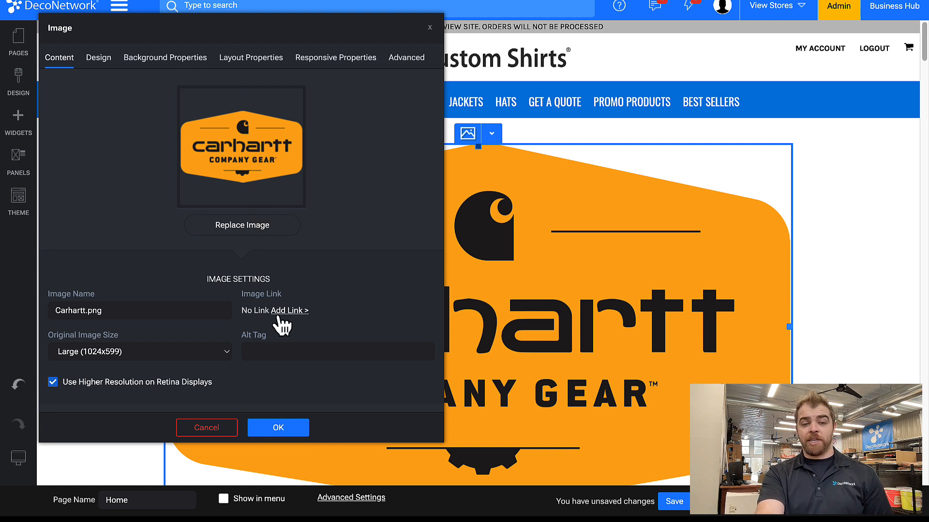
{"action": "left_click", "coordinate": [273, 349]}
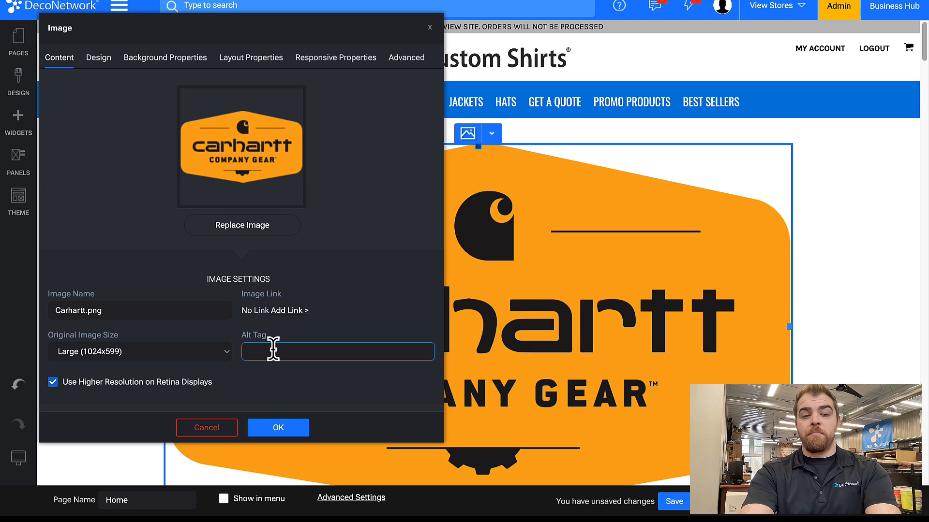
{"action": "type", "text": "Cust"}
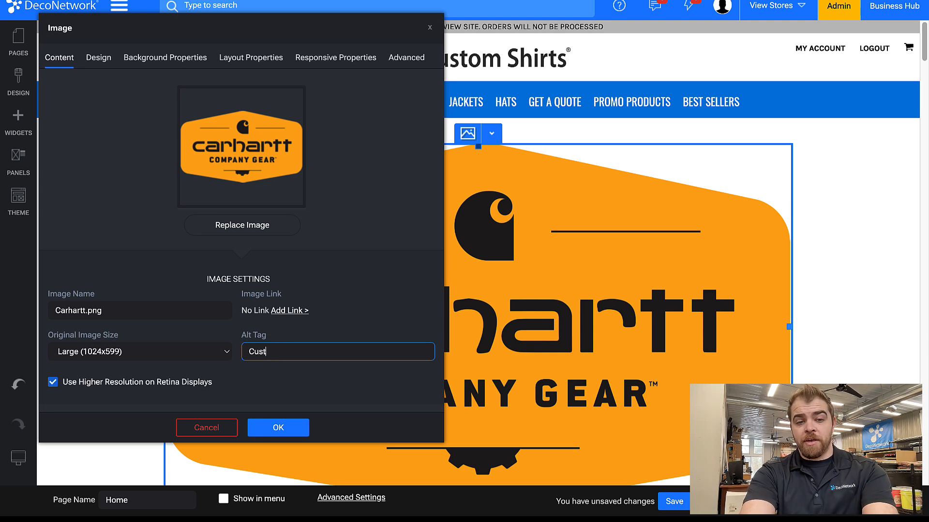
{"action": "type", "text": "om Carhartt"}
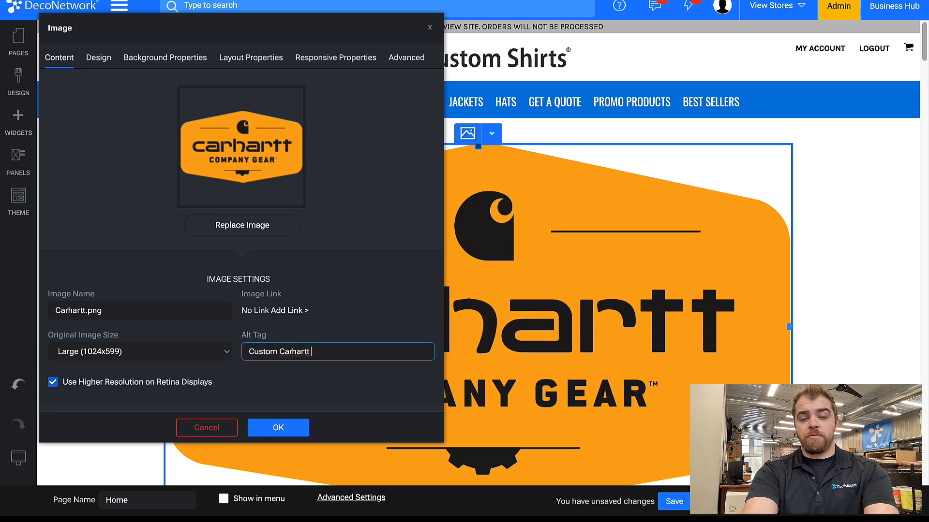
{"action": "type", "text": " T-Shirts"}
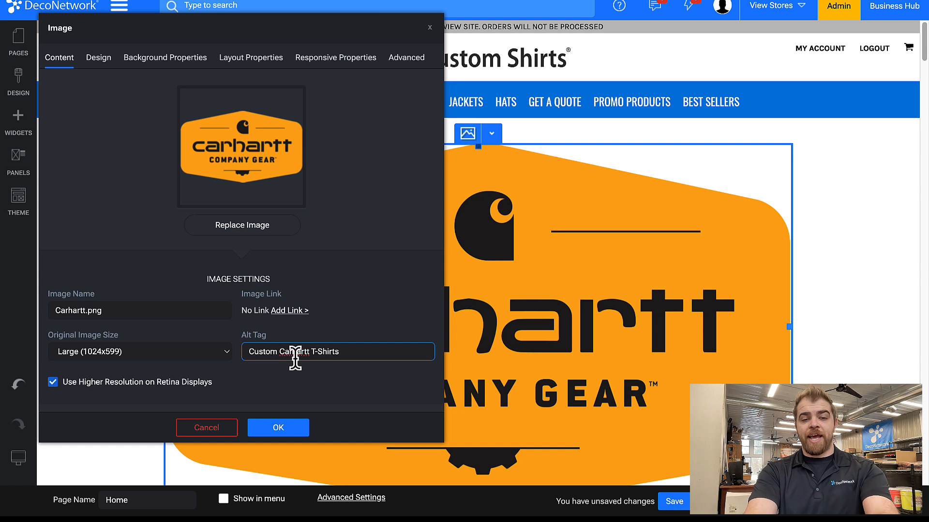
{"action": "left_click", "coordinate": [290, 311]}
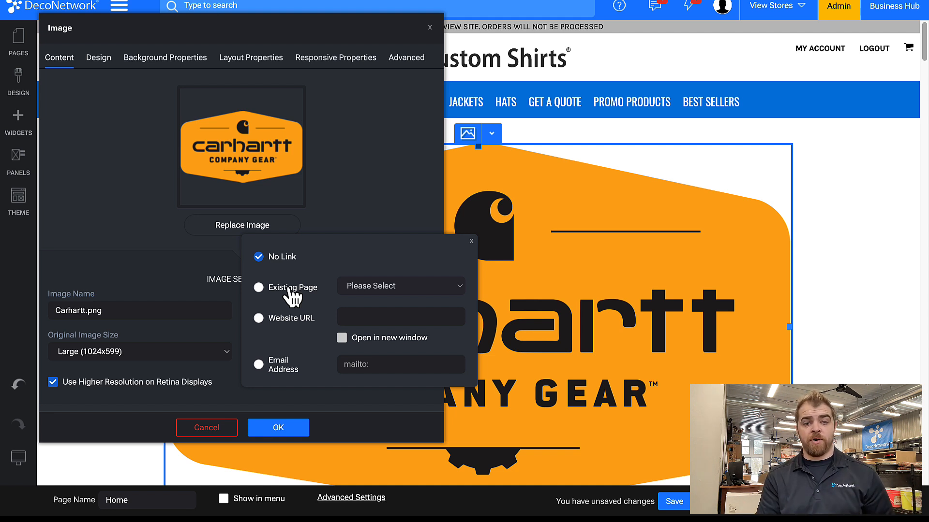
{"action": "left_click", "coordinate": [368, 199]}
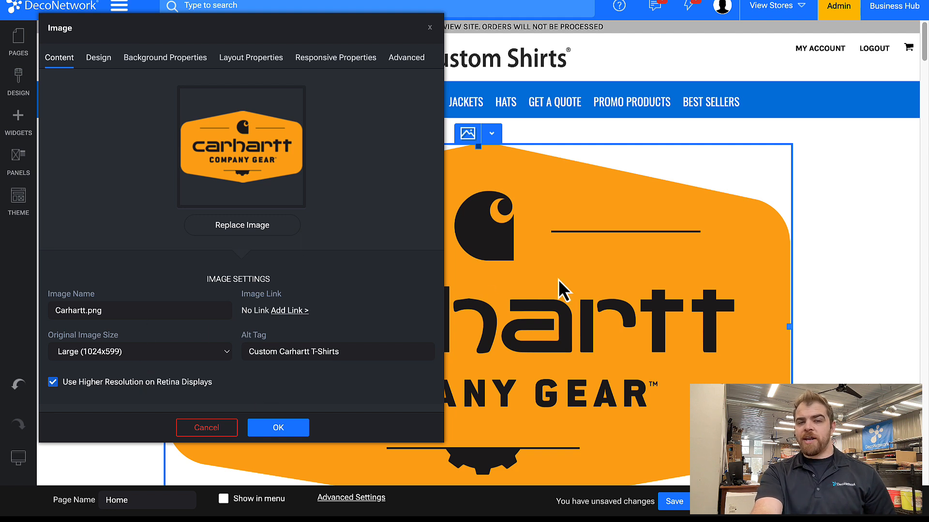
Set the original image size to Medium (800x468) and shrink the logo on the page to about half that size.
{"action": "left_click", "coordinate": [109, 355]}
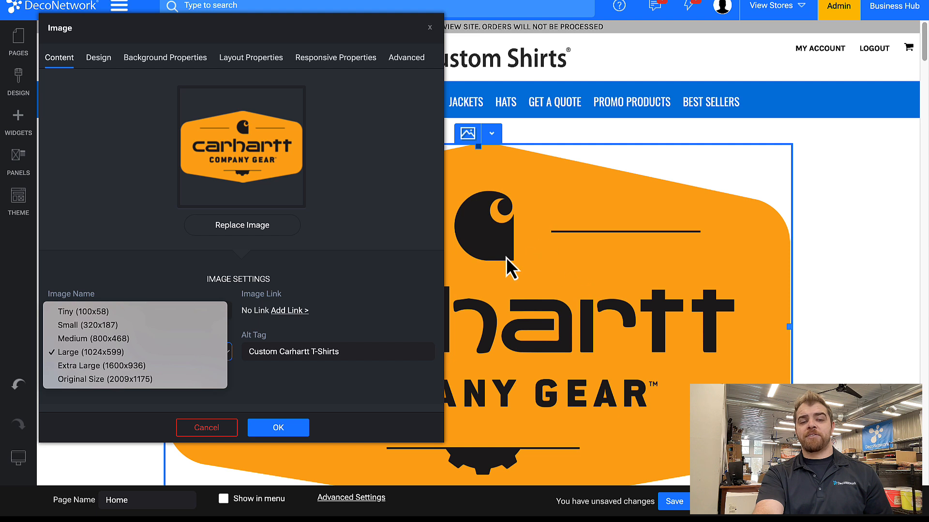
{"action": "left_click", "coordinate": [124, 343]}
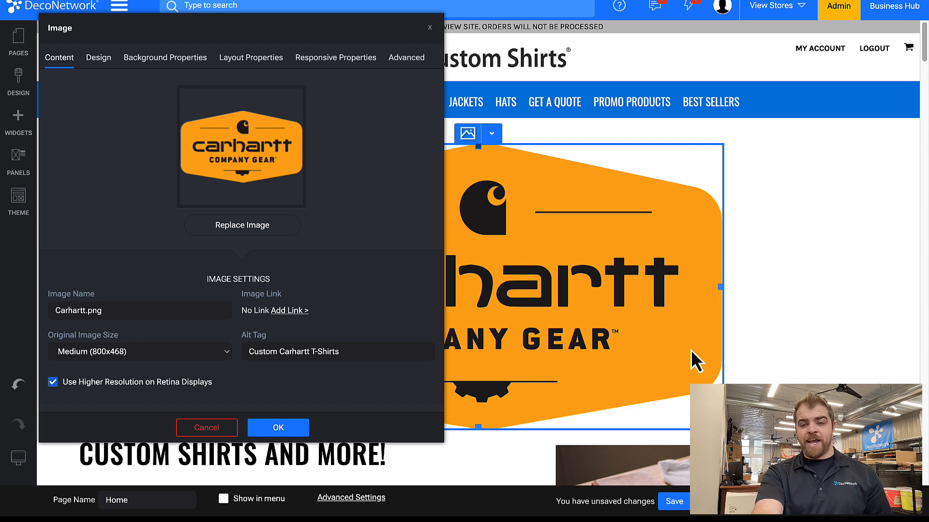
{"action": "left_click_drag", "start_coordinate": [720, 427], "coordinate": [470, 200]}
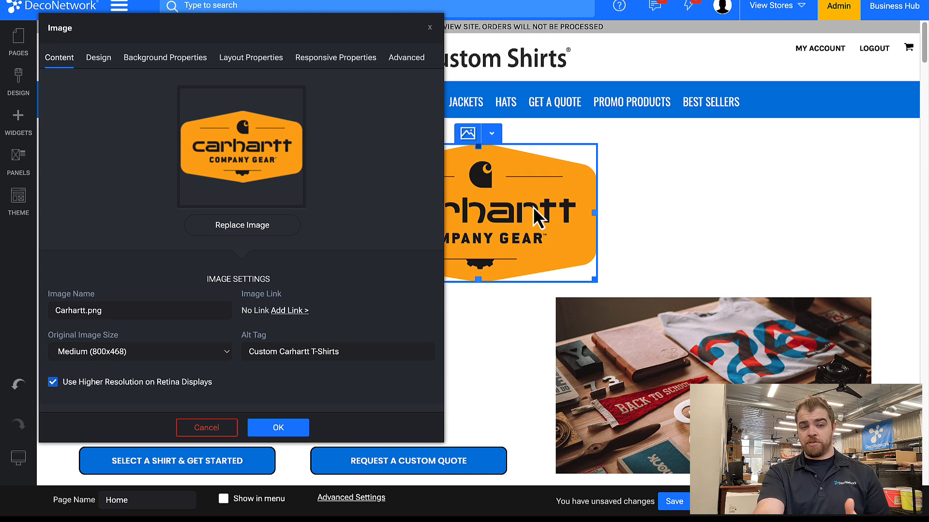
{"action": "left_click", "coordinate": [175, 352]}
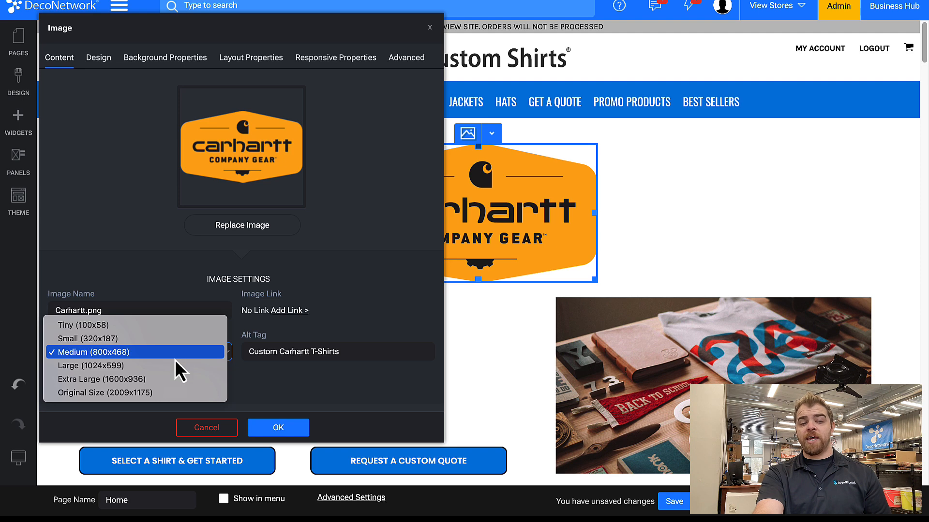
{"action": "left_click", "coordinate": [625, 242]}
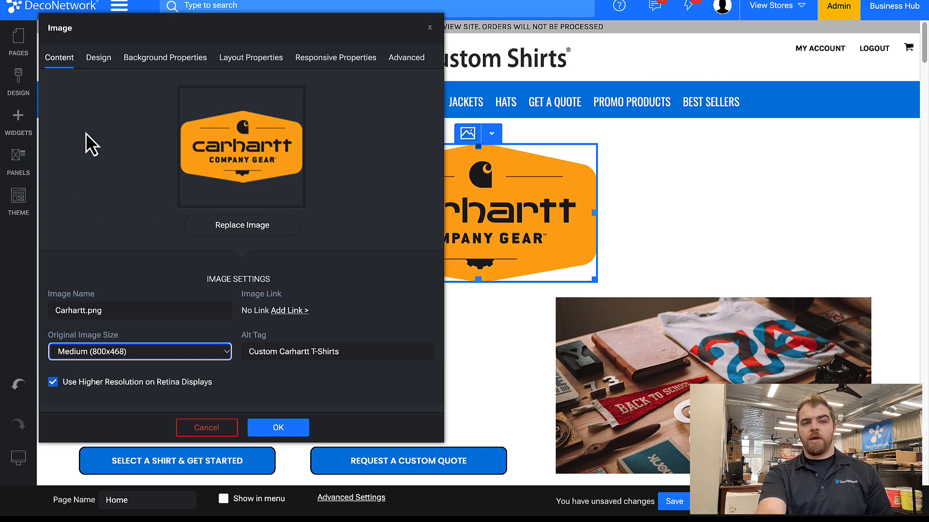
Set the image title display in the image's design settings to Show on Image.
{"action": "left_click", "coordinate": [97, 58]}
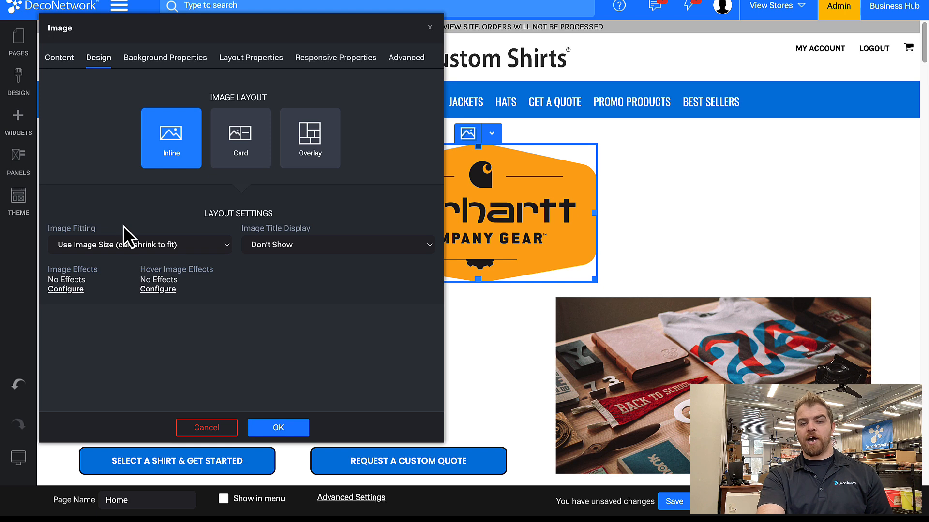
{"action": "left_click", "coordinate": [285, 247]}
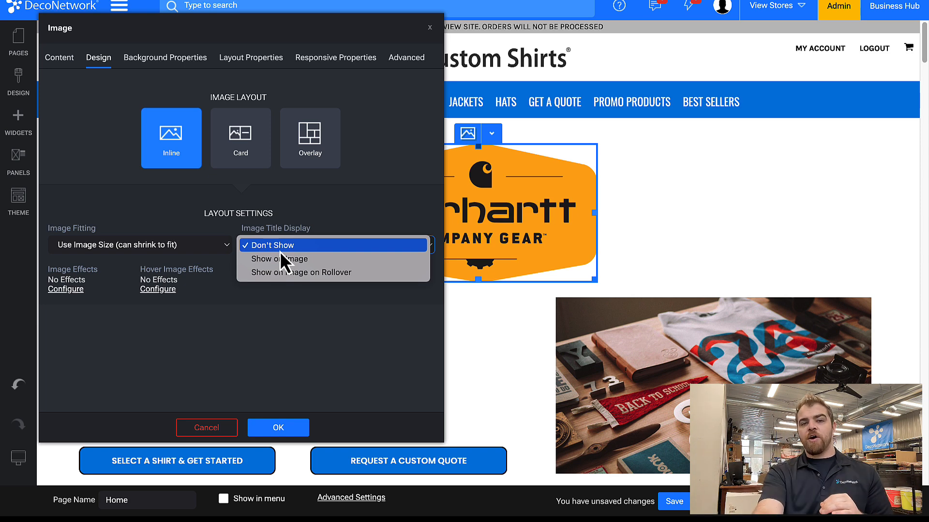
{"action": "left_click", "coordinate": [288, 264]}
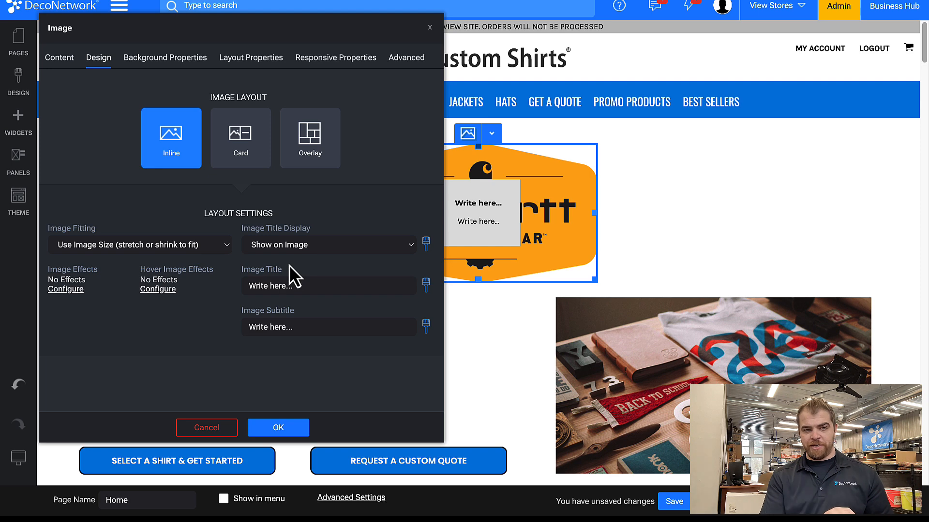
Set the image title to "Main Title" and the image subtitle to "Subtitle".
{"action": "left_click", "coordinate": [316, 283]}
{"action": "key", "text": "BackSpace"}
{"action": "type", "text": "a"}
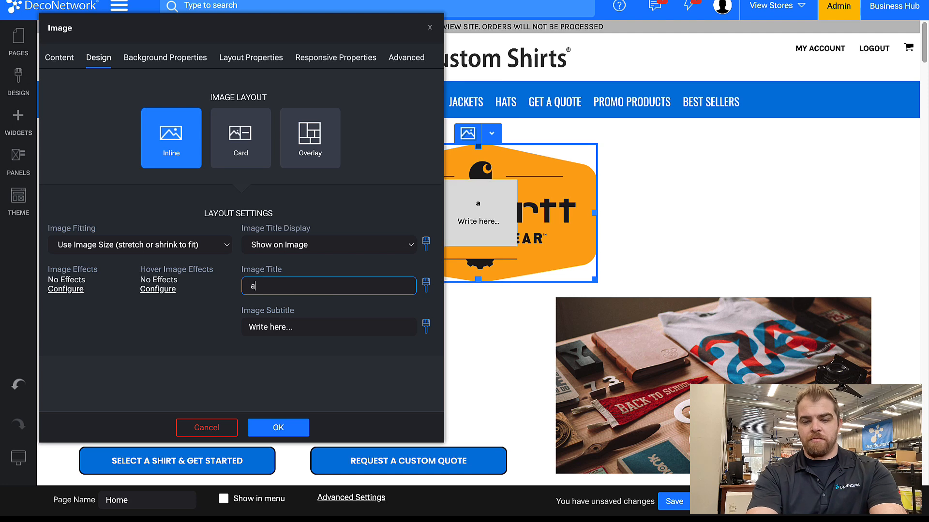
{"action": "type", "text": "Main Title"}
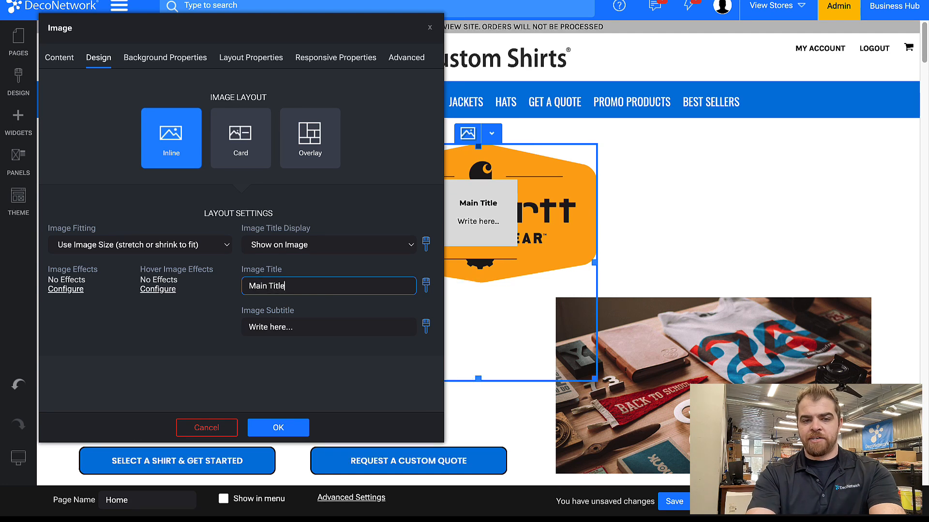
{"action": "left_click", "coordinate": [321, 320]}
{"action": "type", "text": "S"}
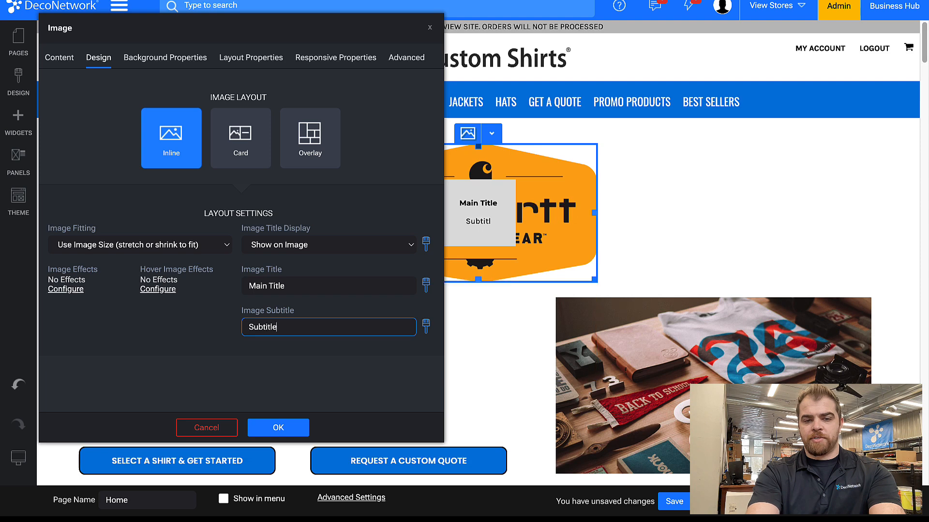
{"action": "type", "text": "ubtitle"}
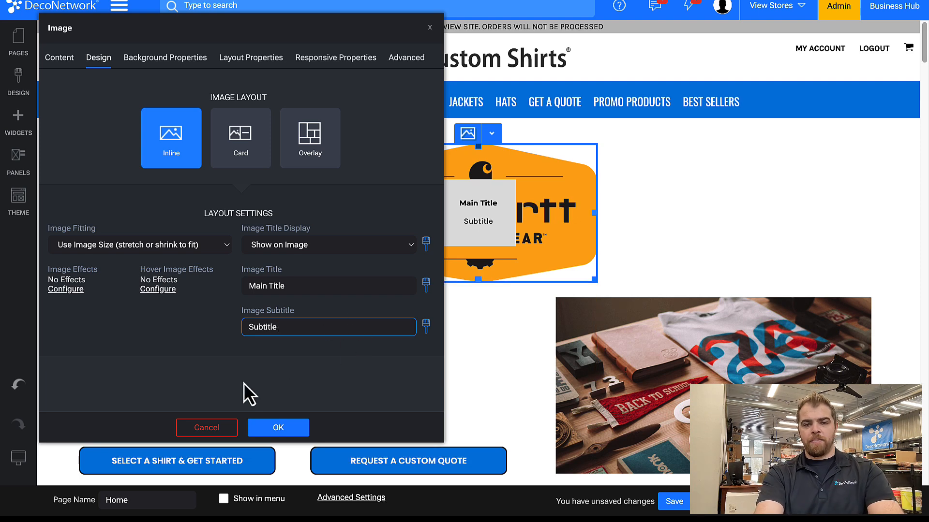
{"action": "left_click", "coordinate": [179, 352]}
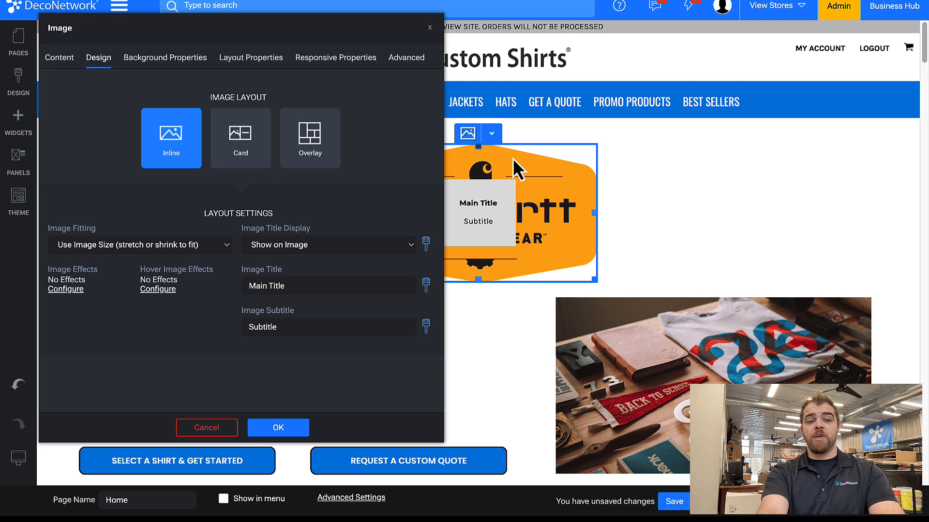
Add a grayscale filter effect to the Carhartt image.
{"action": "left_click", "coordinate": [81, 289]}
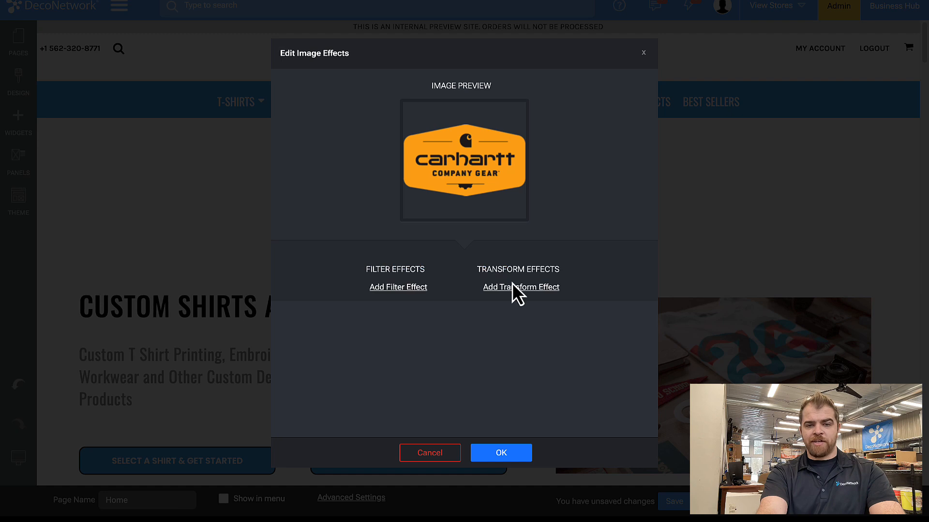
{"action": "left_click", "coordinate": [417, 289]}
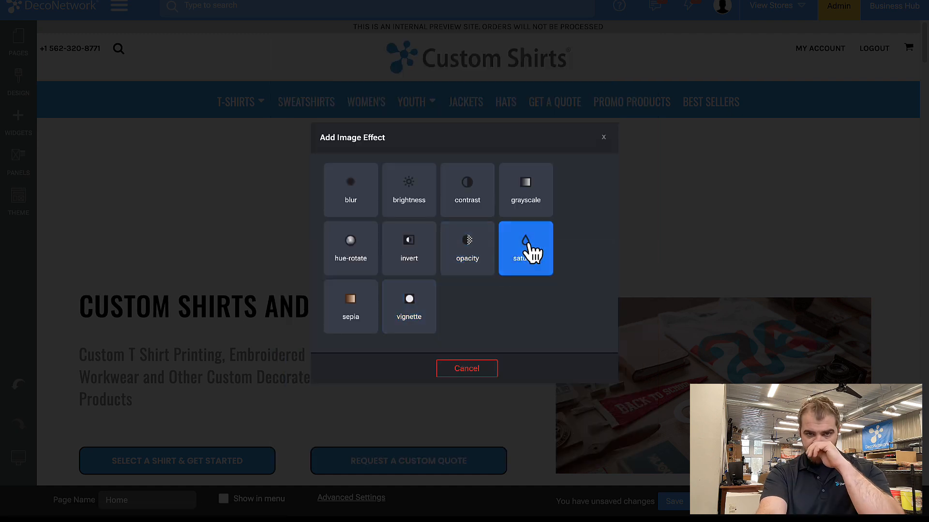
{"action": "left_click", "coordinate": [517, 208]}
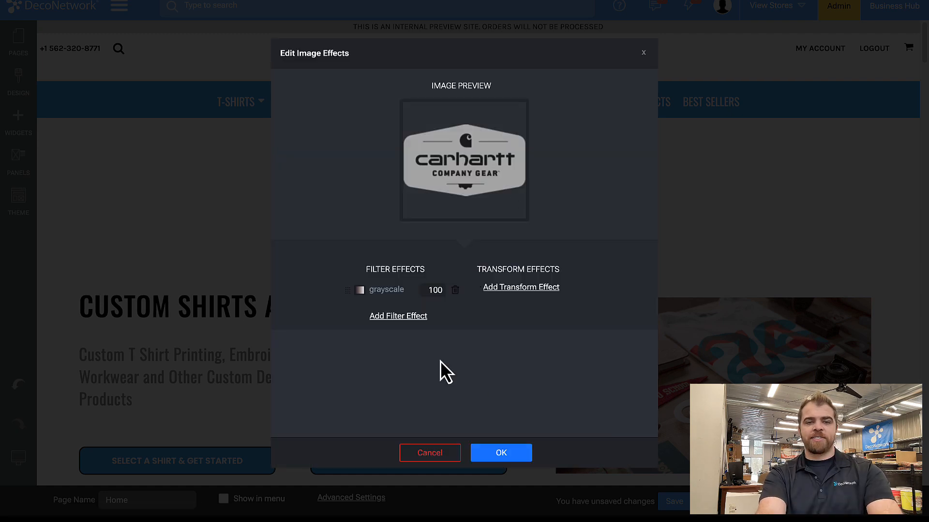
Add a scale transform effect of 90 to the Carhartt image's regular image effects.
{"action": "left_click", "coordinate": [498, 288]}
{"action": "left_click", "coordinate": [350, 237]}
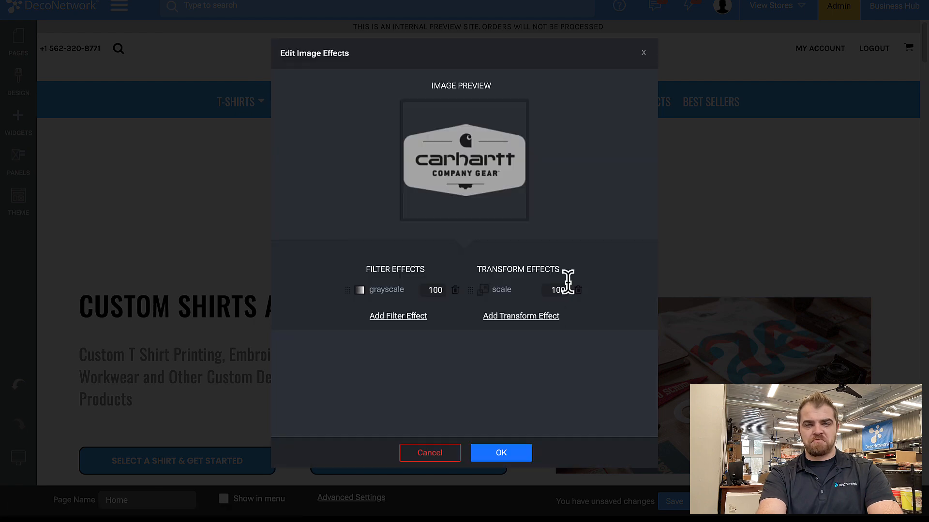
{"action": "double_click", "coordinate": [552, 290]}
{"action": "type", "text": "90"}
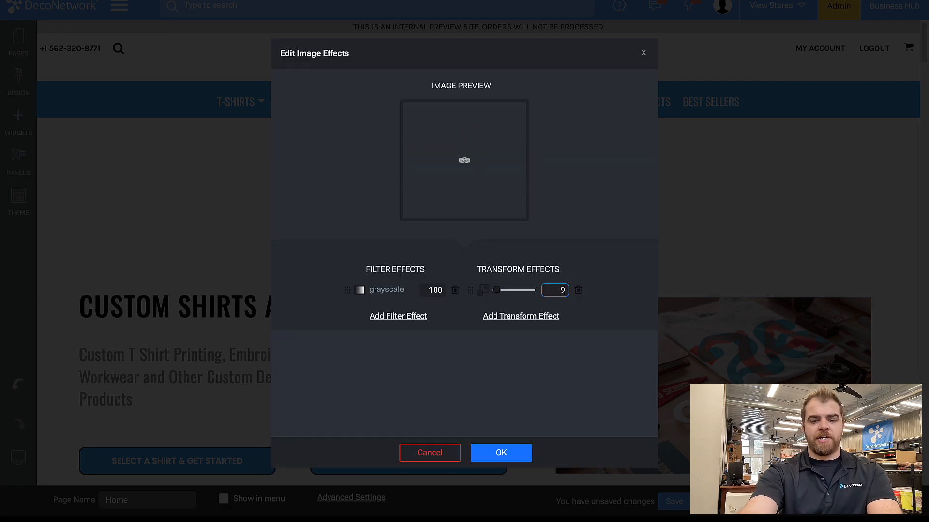
{"action": "left_click", "coordinate": [503, 455]}
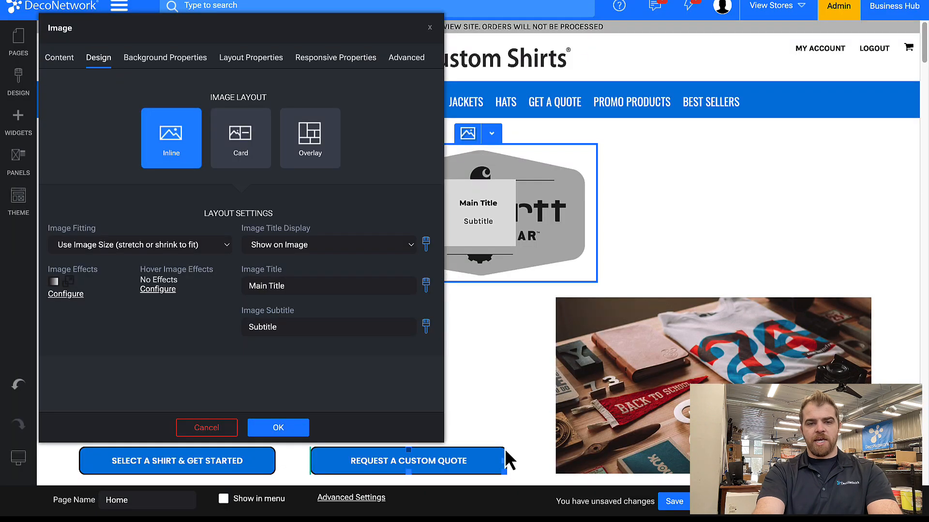
Configure the Carhartt image's hover effects with a scale transform of 100 and a grayscale filter of 0.
{"action": "left_click", "coordinate": [162, 291]}
{"action": "left_click", "coordinate": [470, 290]}
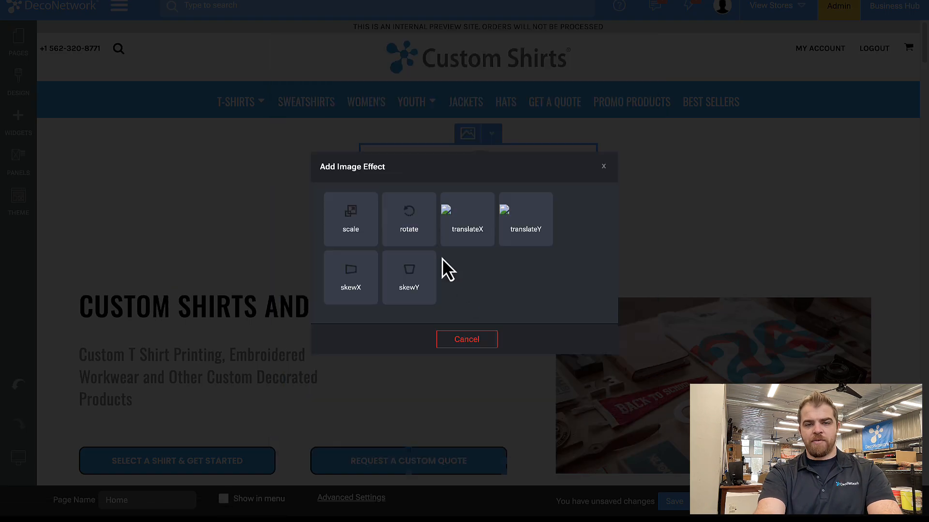
{"action": "left_click", "coordinate": [354, 230]}
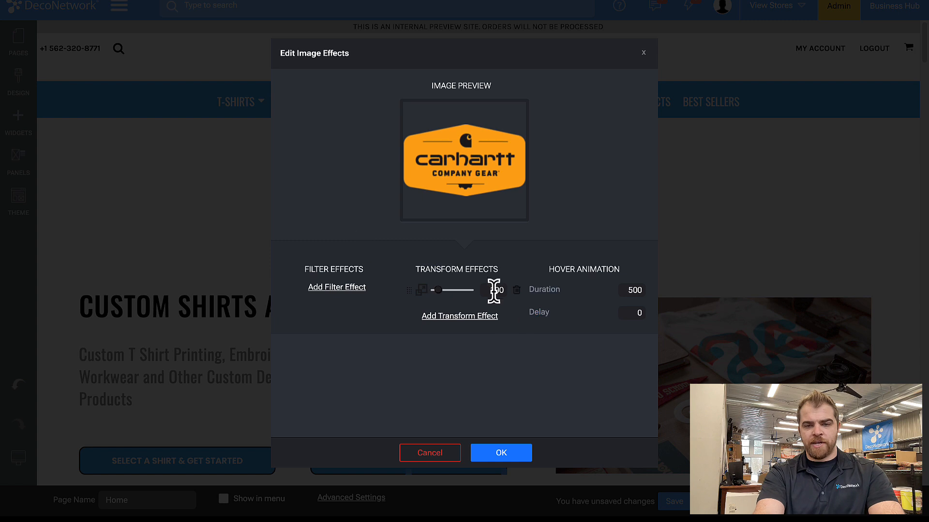
{"action": "left_click", "coordinate": [338, 287]}
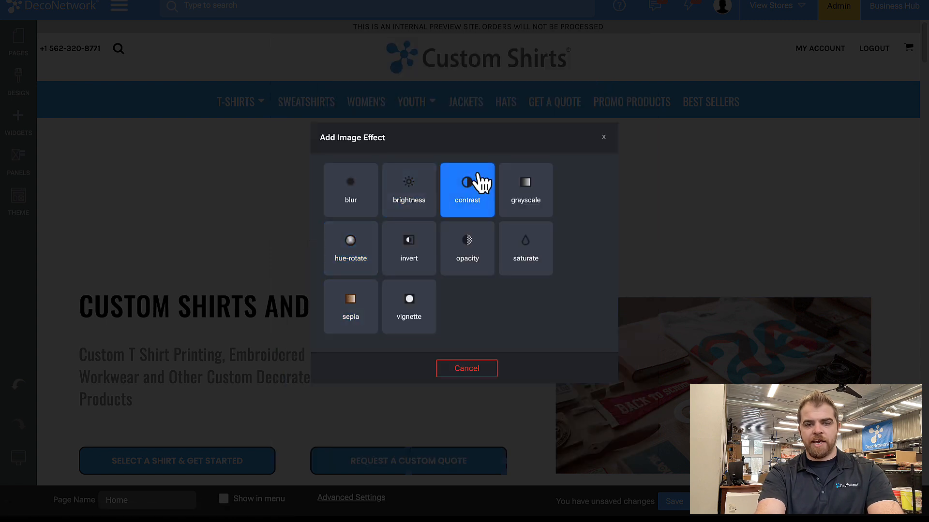
{"action": "left_click", "coordinate": [520, 203]}
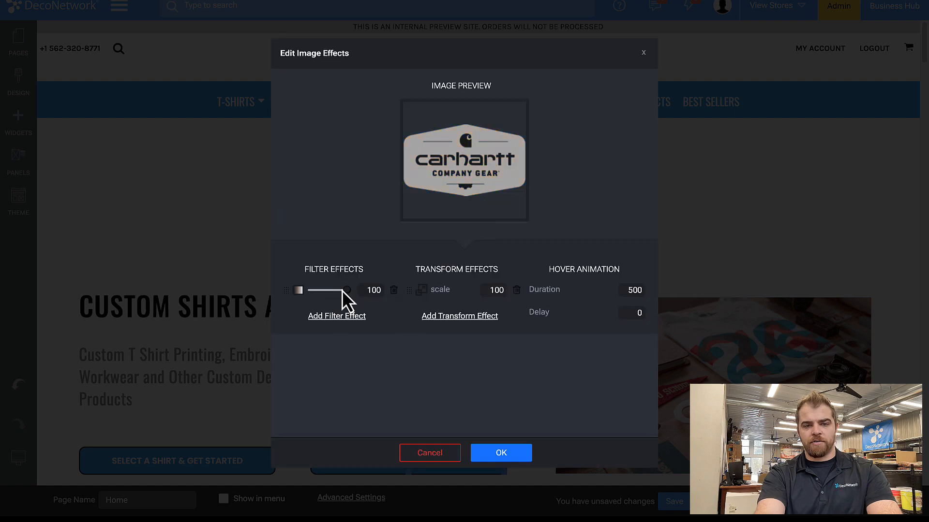
{"action": "left_click_drag", "start_coordinate": [341, 290], "coordinate": [276, 295]}
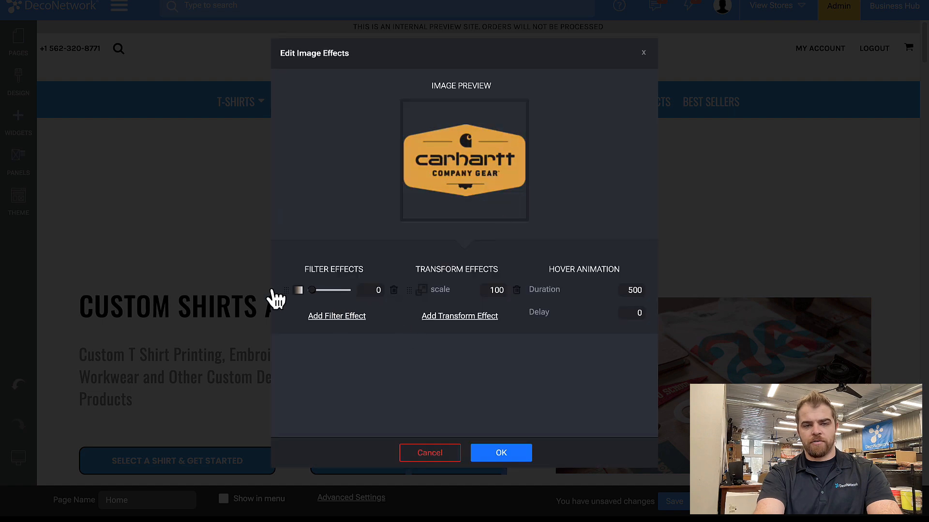
{"action": "left_click", "coordinate": [510, 457]}
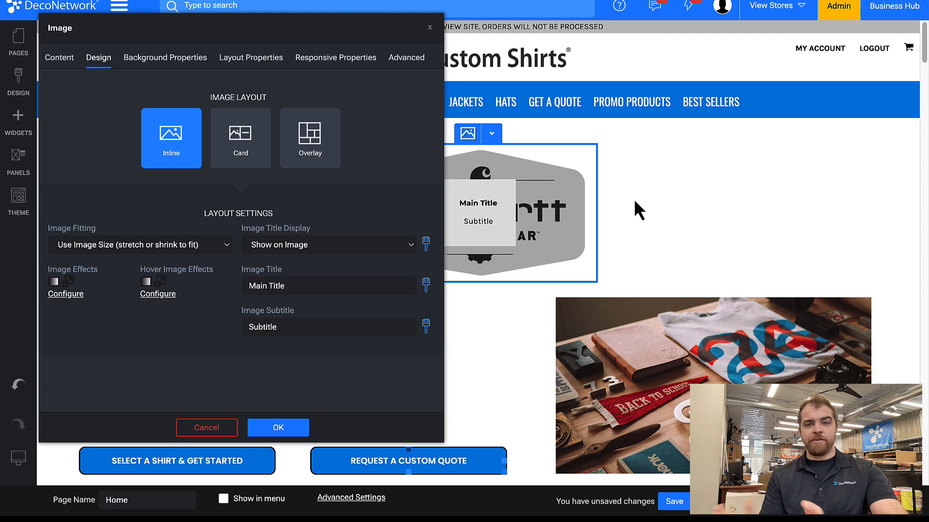
Clone the Carhartt image widget and replace the lower copy's image with Adidas.png from the brand images.
{"action": "left_click", "coordinate": [492, 134]}
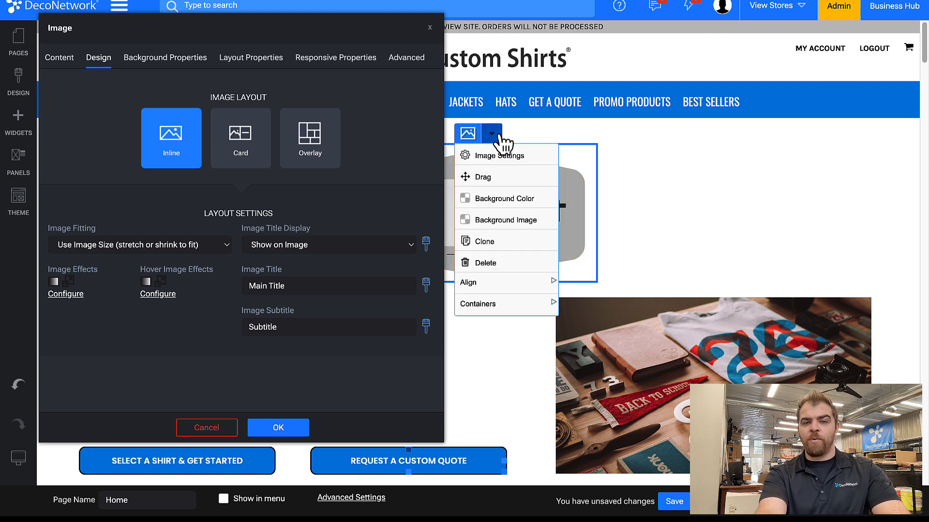
{"action": "left_click", "coordinate": [506, 246]}
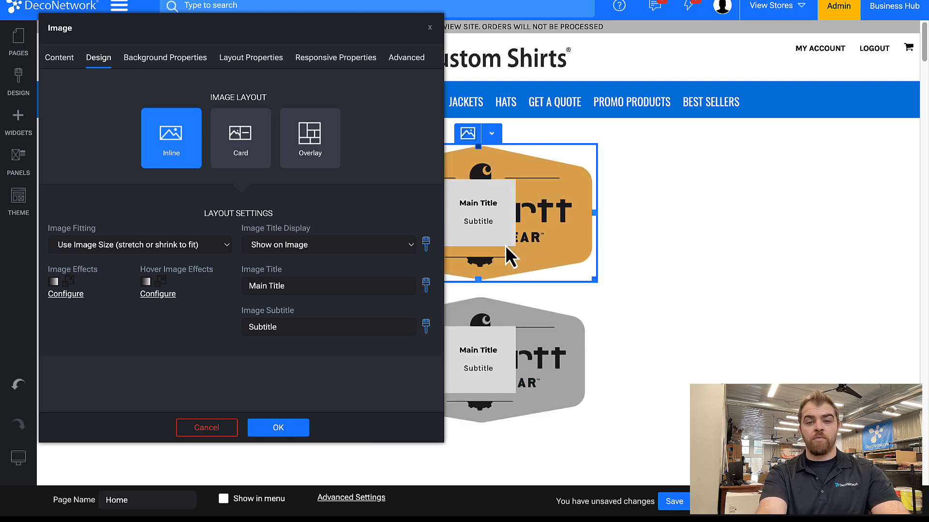
{"action": "left_click", "coordinate": [527, 322]}
{"action": "double_click", "coordinate": [516, 339]}
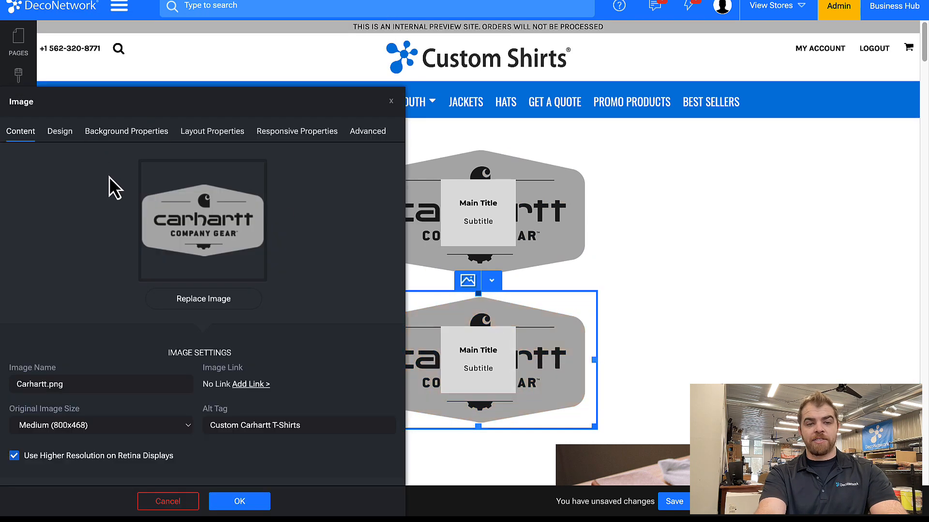
{"action": "left_click", "coordinate": [216, 297]}
{"action": "scroll", "coordinate": [441, 332], "scroll_direction": "down", "scroll_amount": 2}
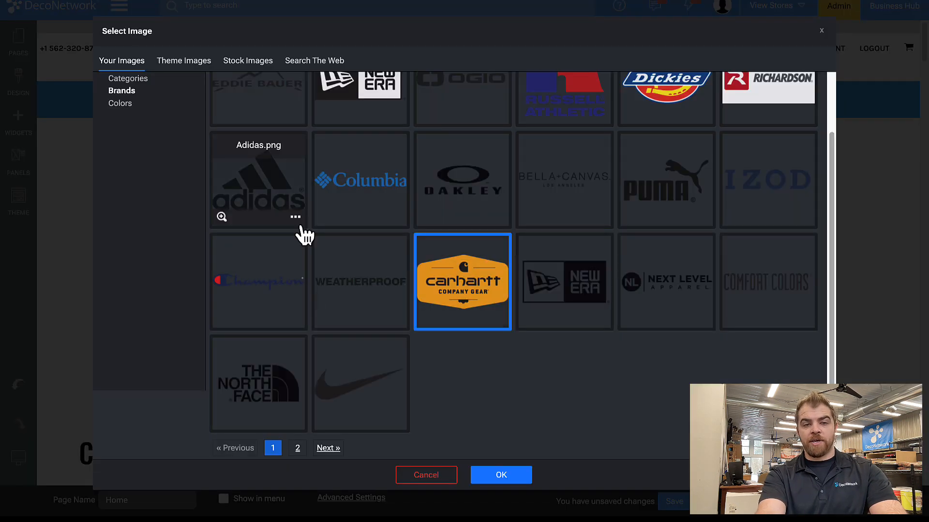
{"action": "left_click", "coordinate": [276, 205]}
{"action": "left_click", "coordinate": [496, 479]}
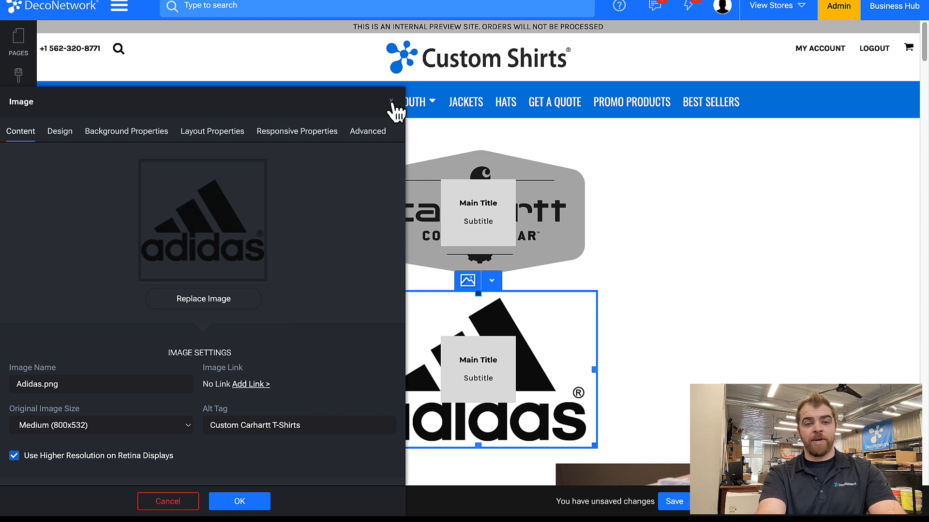
Set the normal background color of the Adidas image to Red.
{"action": "left_click", "coordinate": [152, 135]}
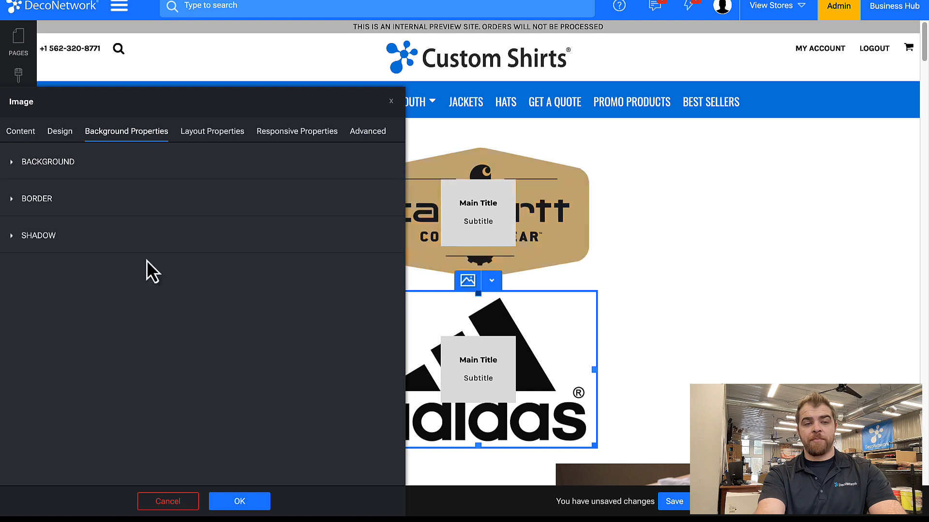
{"action": "left_click", "coordinate": [44, 172]}
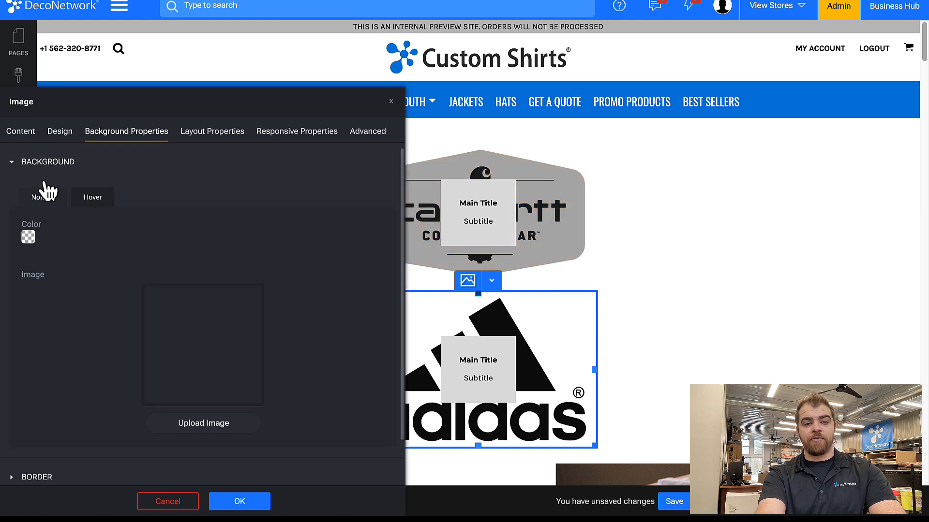
{"action": "left_click", "coordinate": [28, 237]}
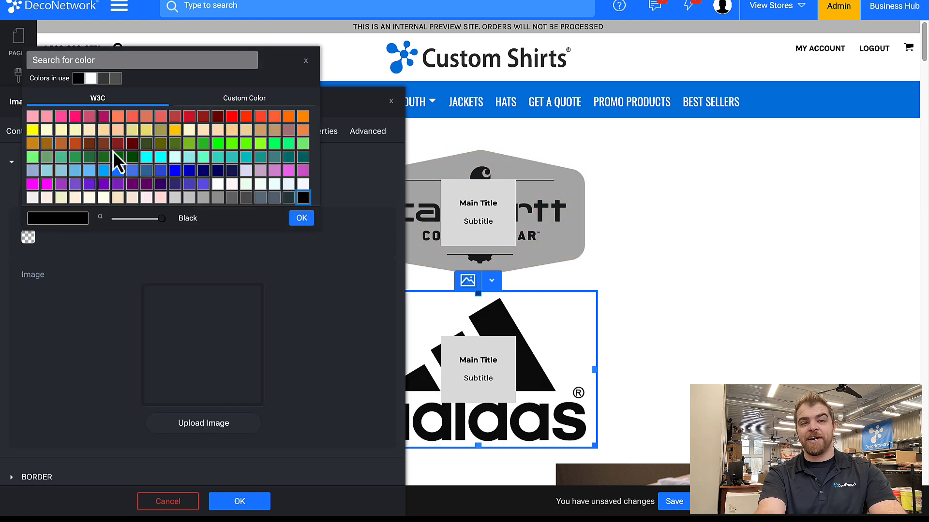
{"action": "left_click", "coordinate": [232, 118]}
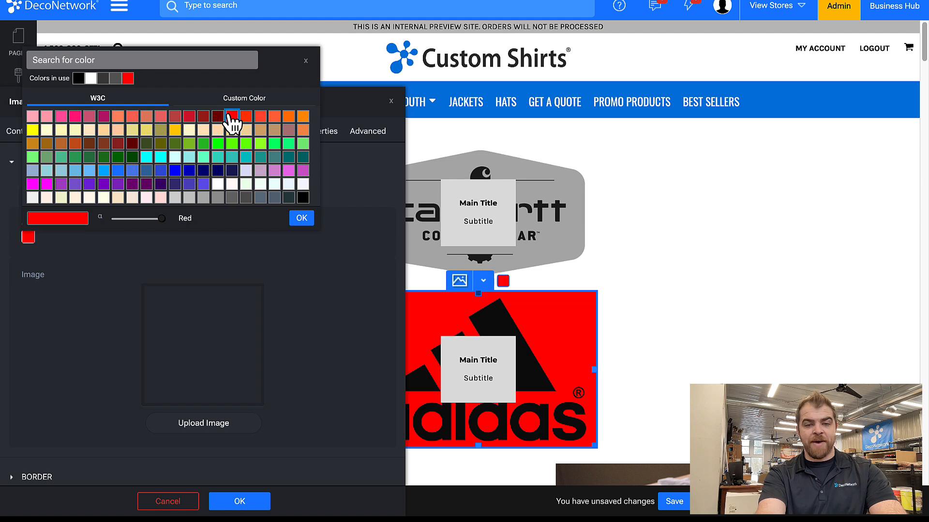
{"action": "left_click", "coordinate": [301, 218]}
Give the Adidas image a White border with a width of 2 and a radius of 45.
{"action": "scroll", "coordinate": [170, 308], "scroll_direction": "down", "scroll_amount": 1}
{"action": "left_click", "coordinate": [25, 438]}
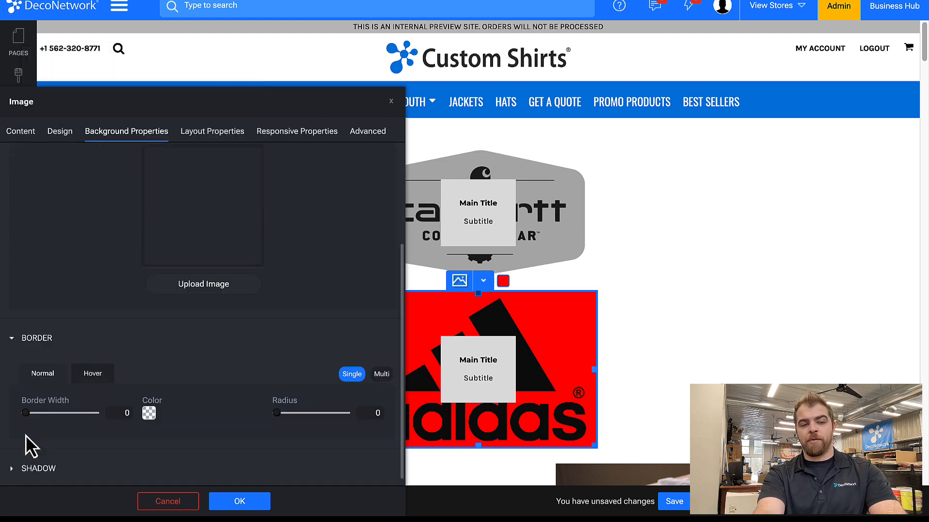
{"action": "mouse_move", "coordinate": [27, 413]}
{"action": "left_mouse_down"}
{"action": "mouse_move", "coordinate": [69, 417]}
{"action": "mouse_move", "coordinate": [26, 409]}
{"action": "left_mouse_up"}
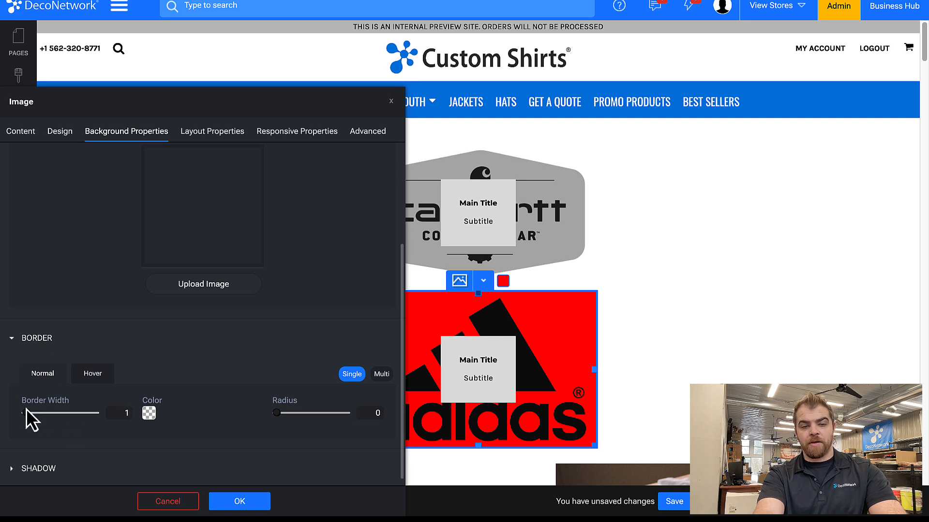
{"action": "left_click", "coordinate": [146, 412]}
{"action": "left_click", "coordinate": [211, 254]}
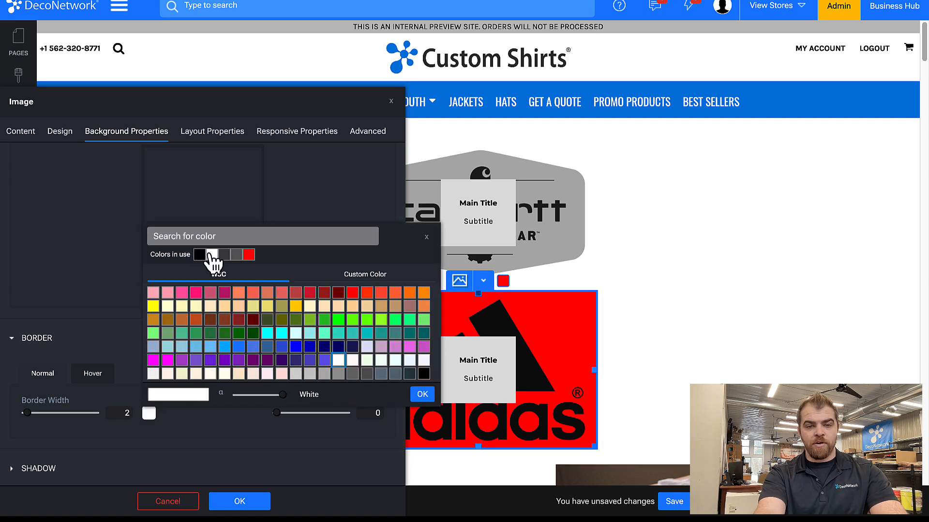
{"action": "left_click", "coordinate": [346, 416]}
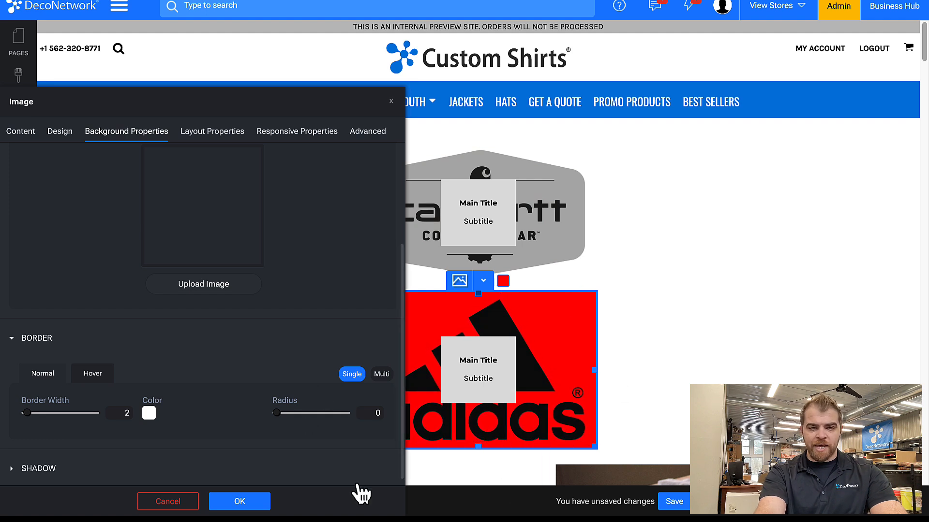
{"action": "left_click_drag", "start_coordinate": [285, 415], "coordinate": [308, 419]}
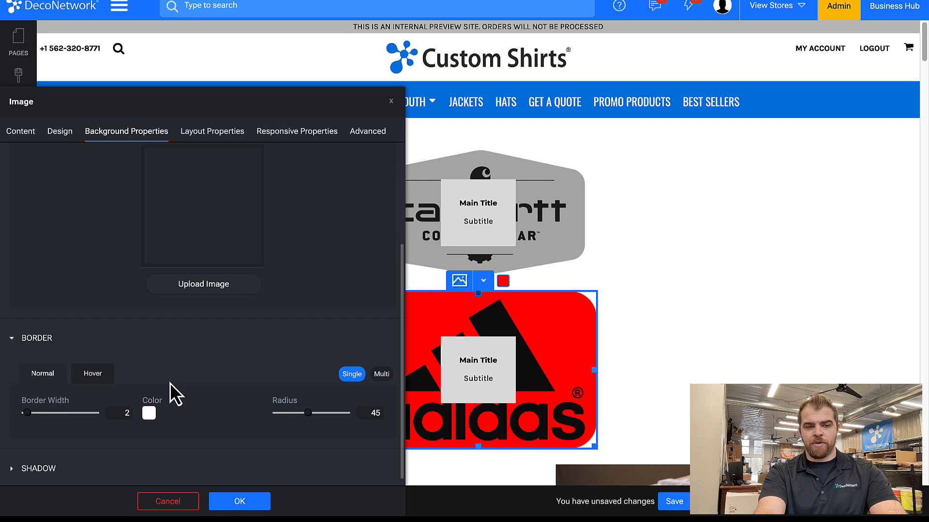
Turn the Adidas image's normal shadow on and close its settings.
{"action": "left_click", "coordinate": [26, 470]}
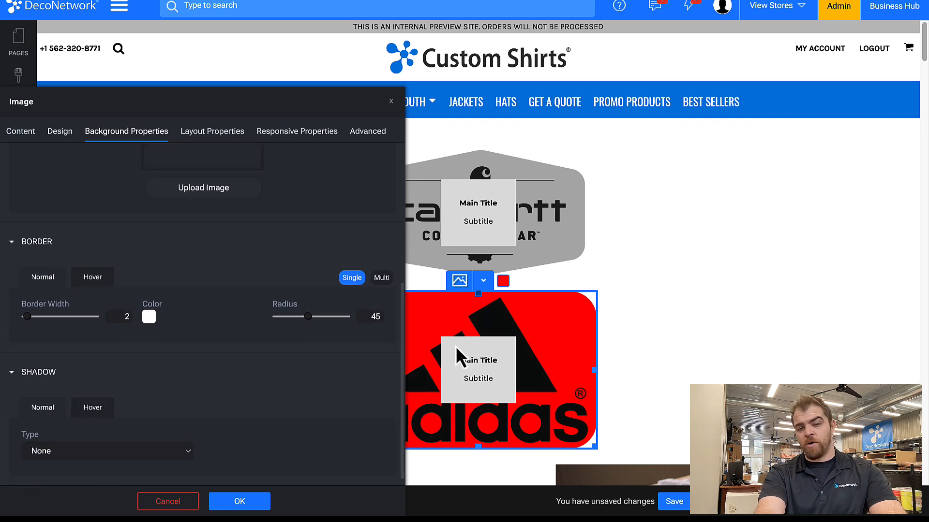
{"action": "left_click", "coordinate": [88, 452]}
{"action": "left_click", "coordinate": [84, 460]}
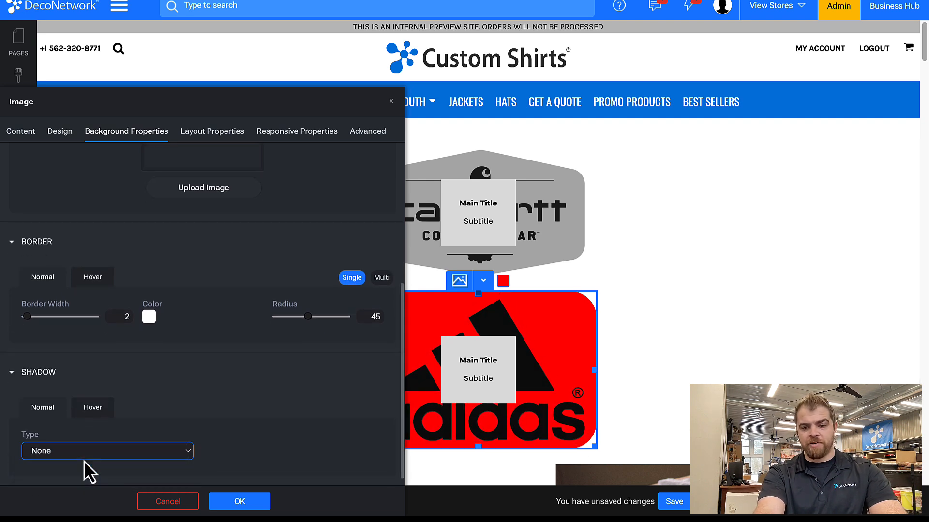
{"action": "left_click", "coordinate": [620, 319]}
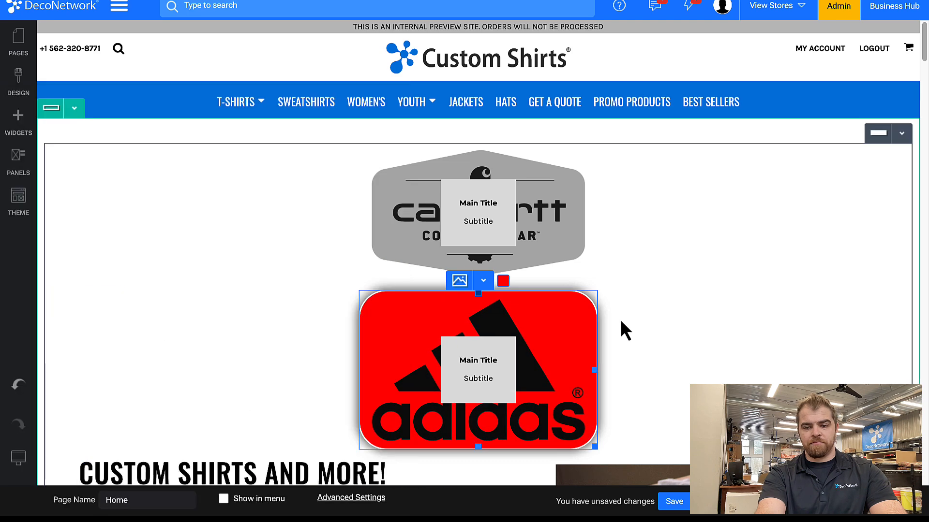
Review the Adidas image's design, background, layout and responsive properties, and close the settings without changes.
{"action": "left_click", "coordinate": [440, 403]}
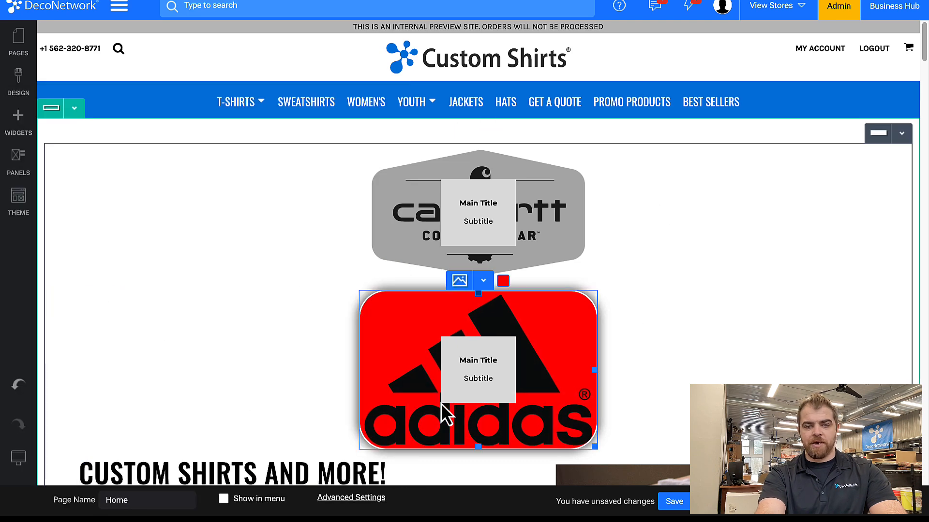
{"action": "left_click", "coordinate": [409, 361]}
{"action": "left_click", "coordinate": [54, 138]}
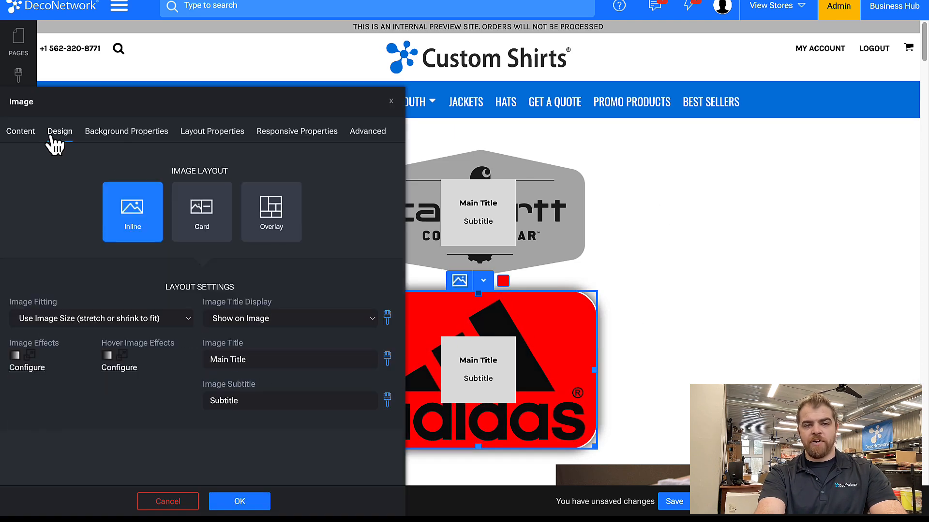
{"action": "left_click", "coordinate": [126, 136]}
{"action": "left_click", "coordinate": [13, 164]}
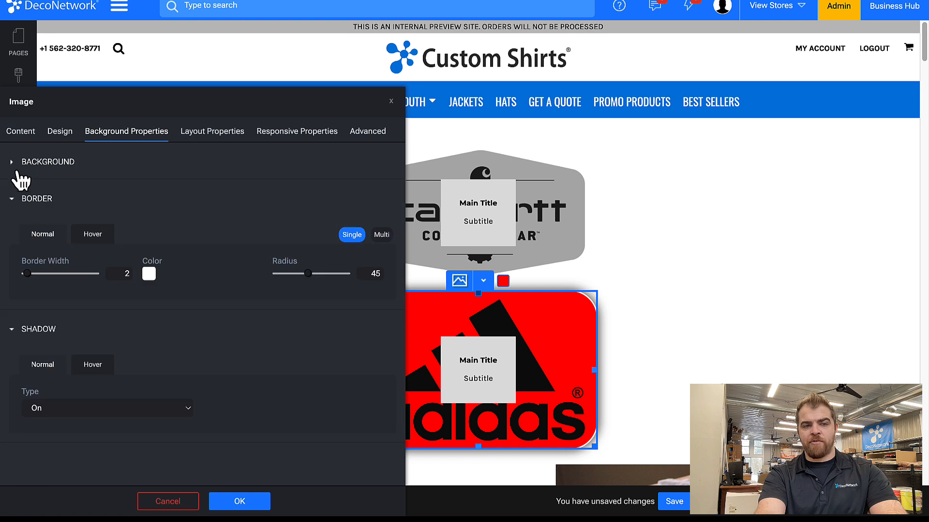
{"action": "left_click", "coordinate": [24, 212]}
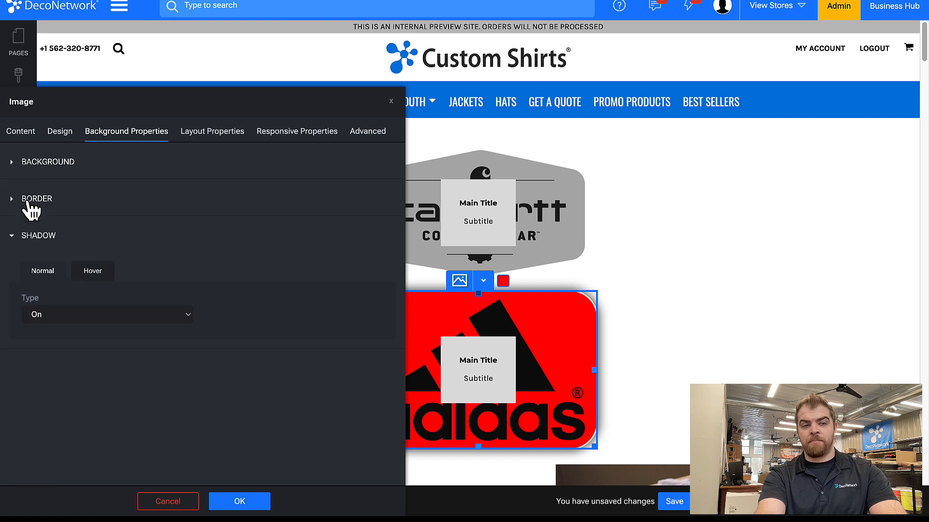
{"action": "left_click", "coordinate": [41, 242]}
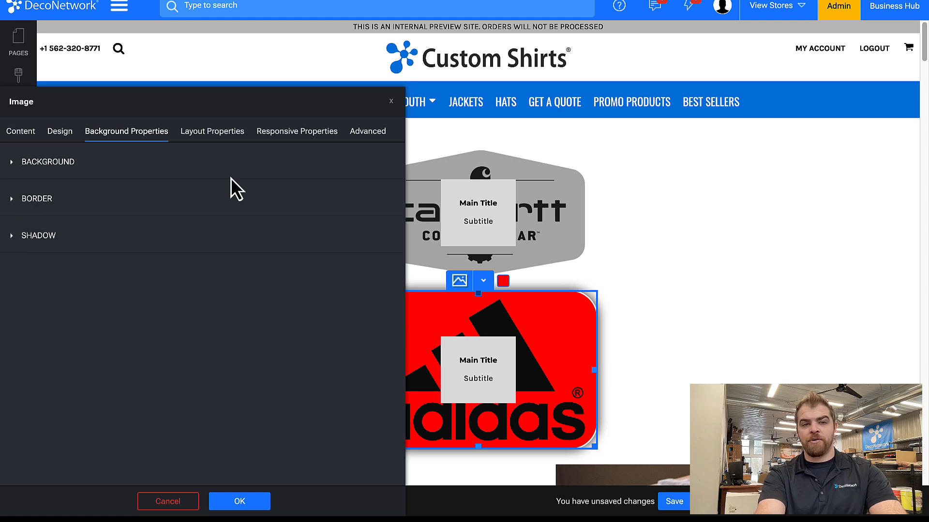
{"action": "left_click", "coordinate": [205, 134]}
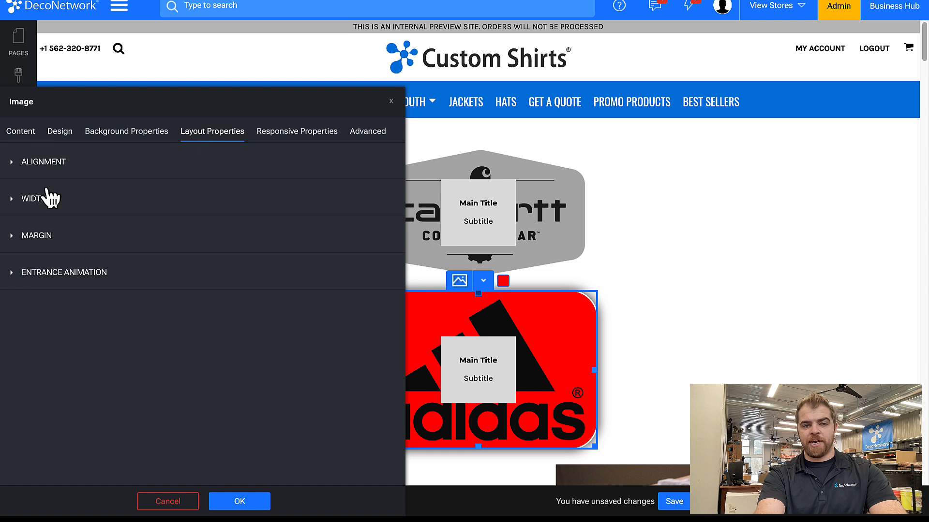
{"action": "left_click", "coordinate": [299, 131]}
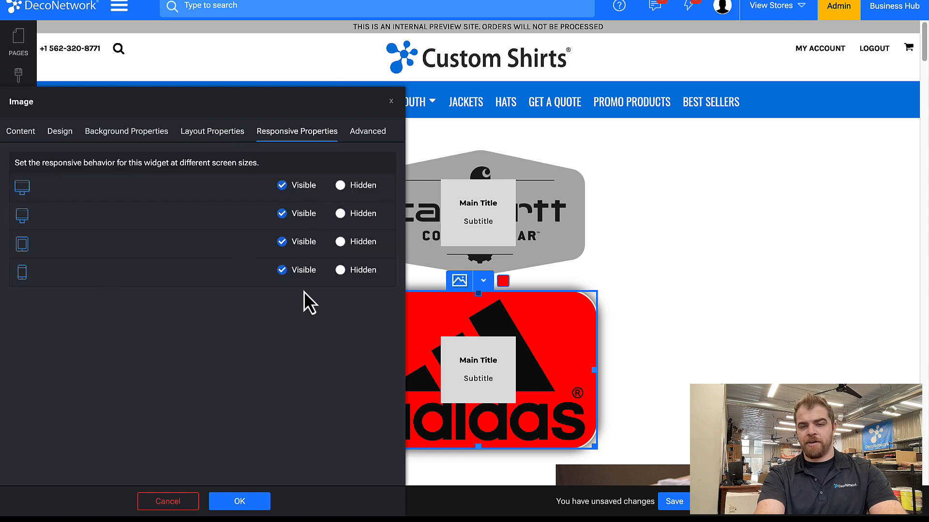
{"action": "left_click", "coordinate": [177, 505]}
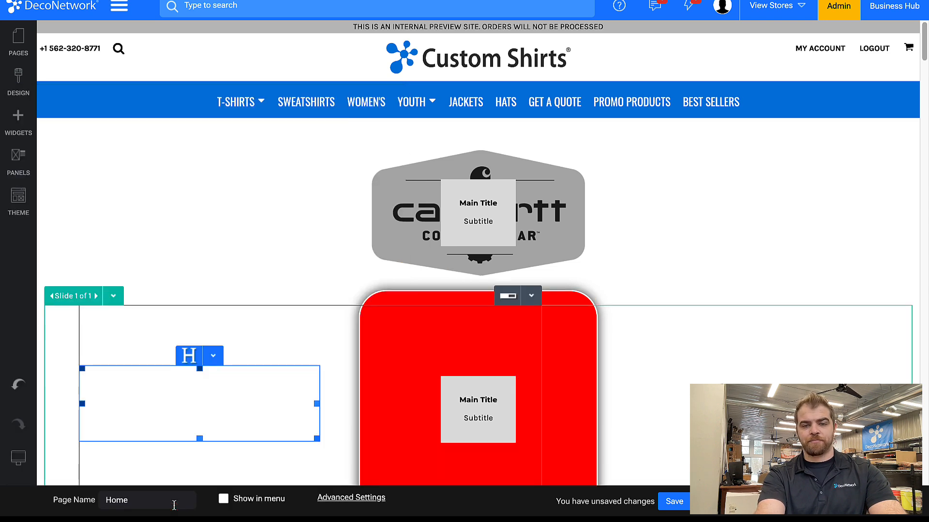
Add an Image Gallery widget to the home page above the Carhartt image.
{"action": "left_click", "coordinate": [18, 128]}
{"action": "left_click_drag", "start_coordinate": [73, 263], "coordinate": [268, 206]}
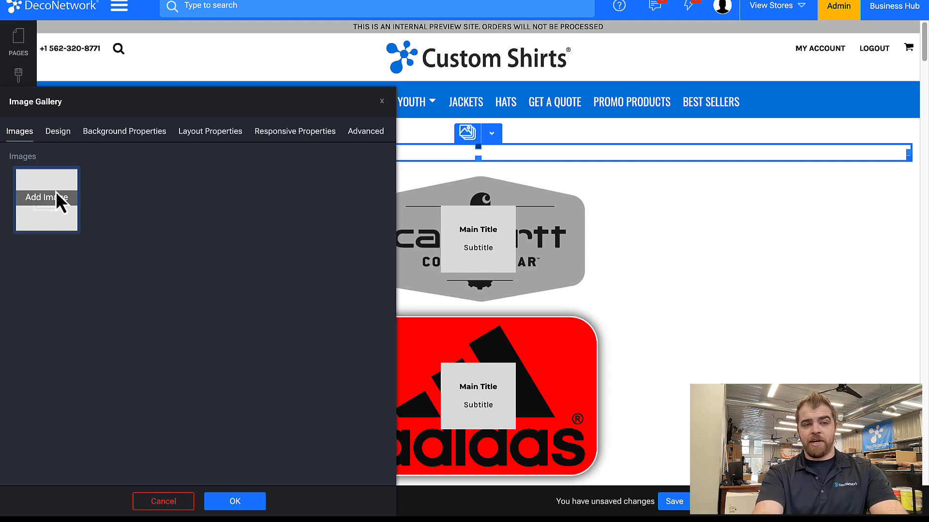
Add the black-and-white New Era logo and the Russell Athletic logo from your Brands images to the gallery.
{"action": "left_click", "coordinate": [56, 191]}
{"action": "left_click", "coordinate": [126, 67]}
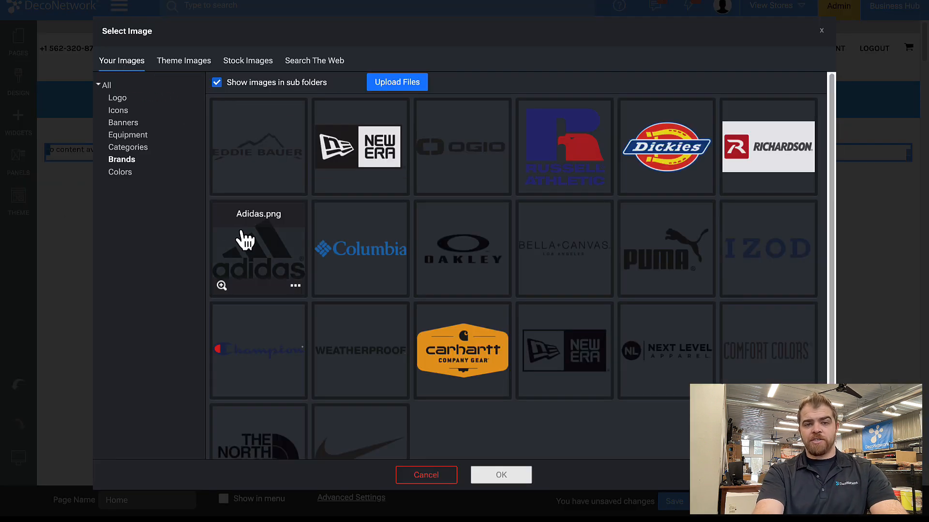
{"action": "left_click", "coordinate": [358, 183]}
{"action": "left_click", "coordinate": [503, 482]}
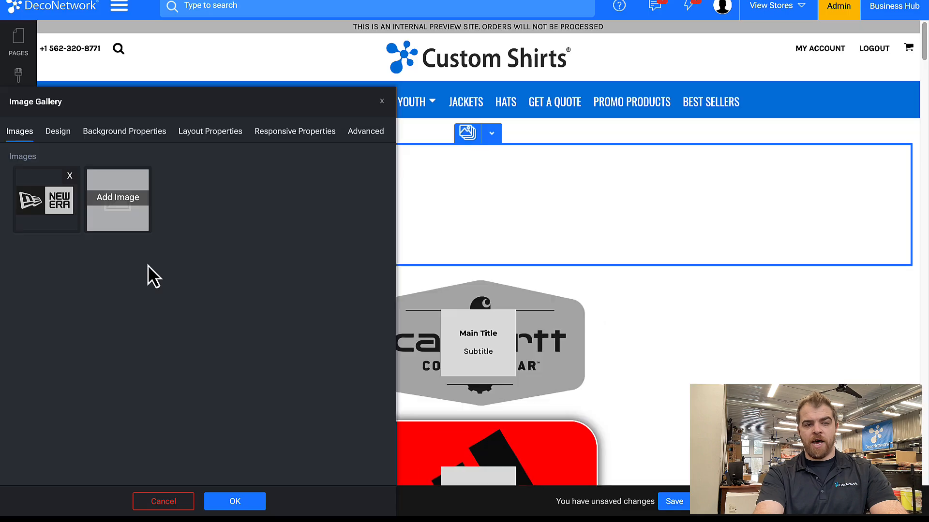
{"action": "left_click", "coordinate": [117, 203]}
{"action": "left_click", "coordinate": [124, 63]}
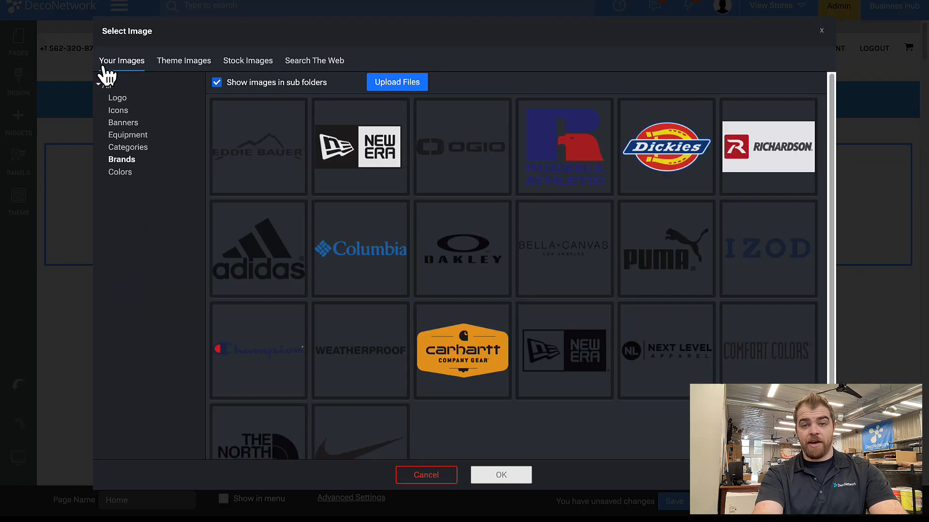
{"action": "left_click", "coordinate": [580, 181]}
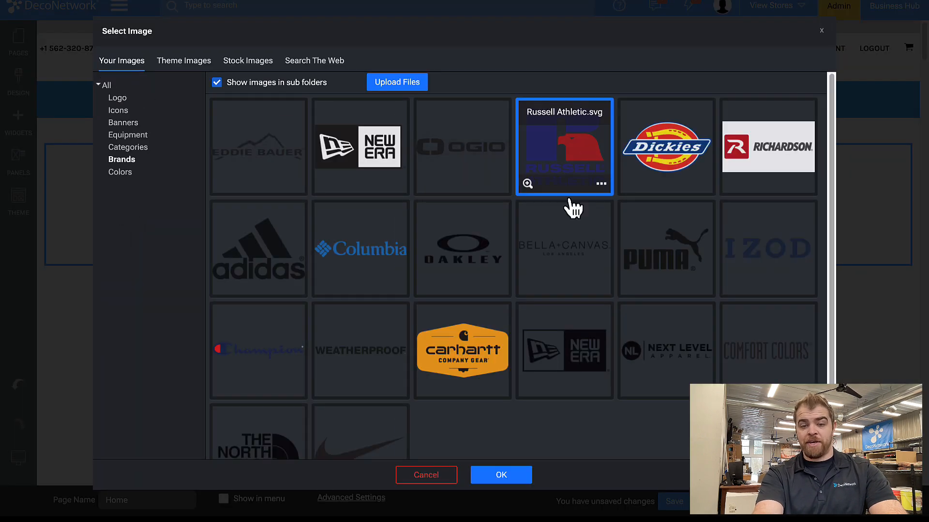
{"action": "left_click", "coordinate": [503, 476]}
Add the Richardson and The North Face logos from your Brands images to the gallery.
{"action": "left_click", "coordinate": [198, 202]}
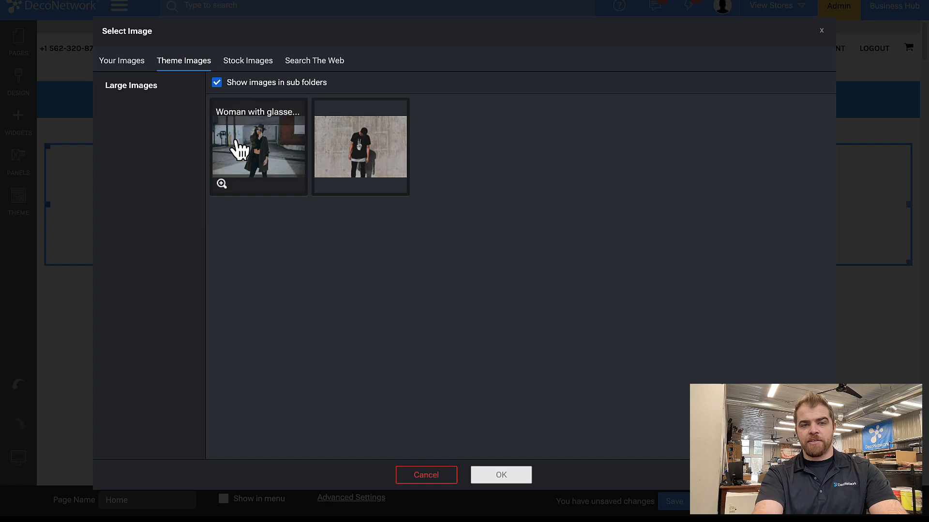
{"action": "left_click", "coordinate": [122, 61]}
{"action": "left_click", "coordinate": [738, 189]}
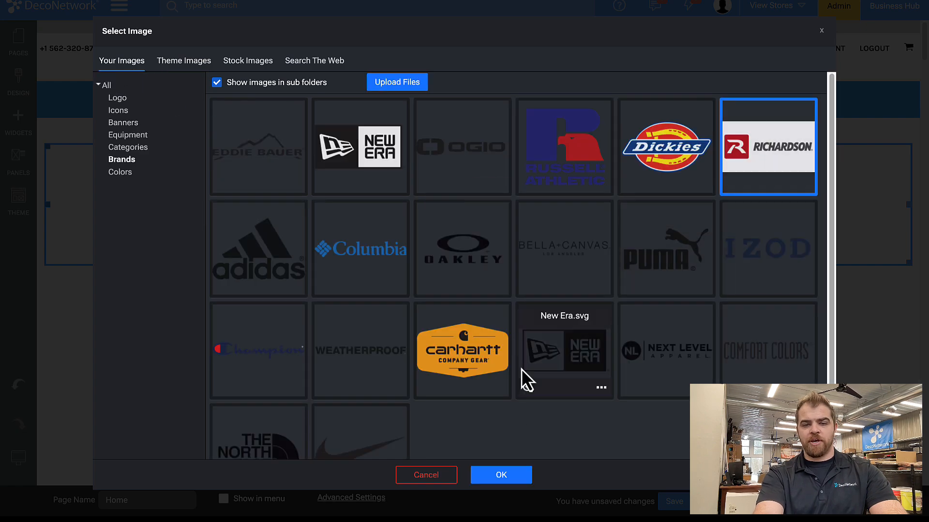
{"action": "left_click", "coordinate": [503, 476]}
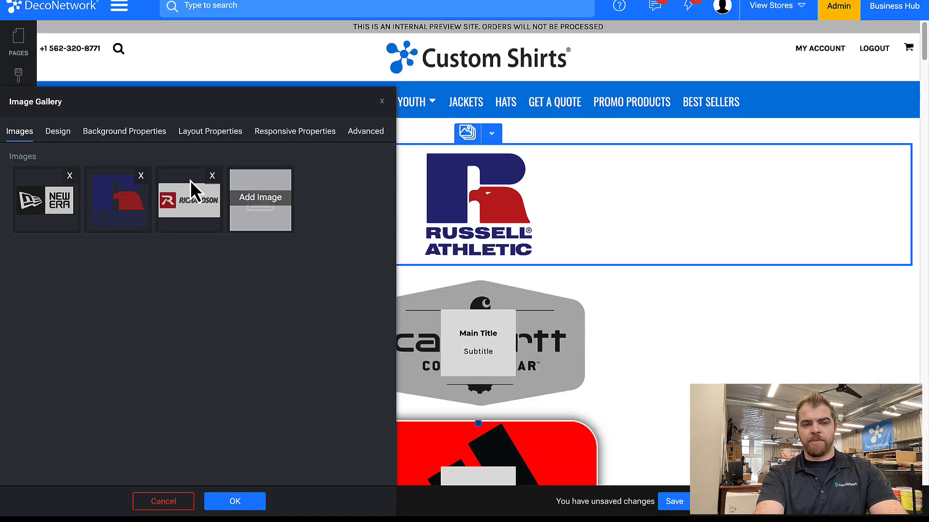
{"action": "left_click", "coordinate": [265, 210]}
{"action": "left_click", "coordinate": [118, 68]}
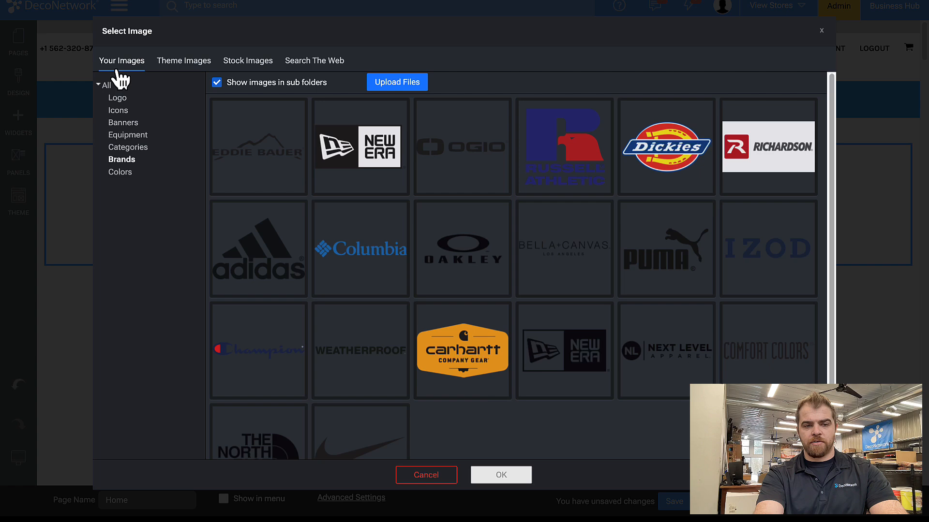
{"action": "left_click", "coordinate": [251, 453]}
{"action": "left_click", "coordinate": [498, 477]}
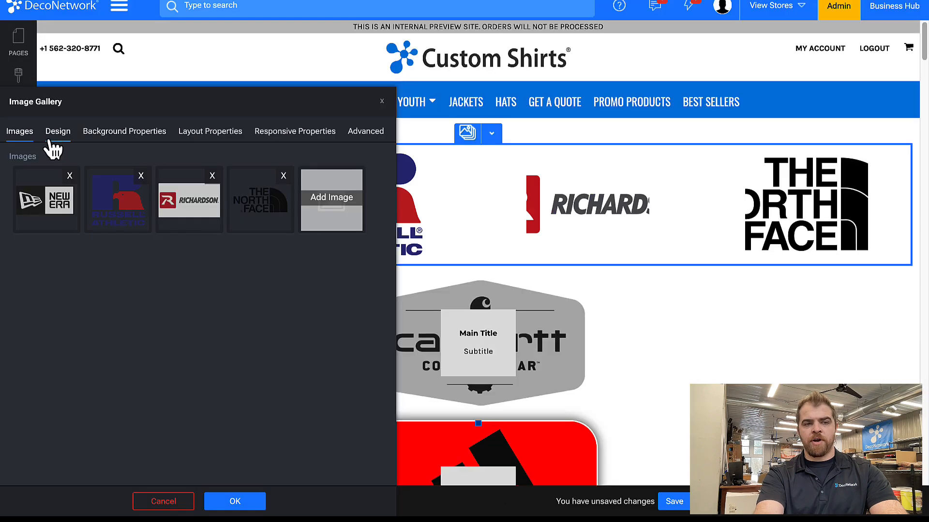
Add Carhartt.png from your Brands images to the gallery.
{"action": "left_click", "coordinate": [332, 207]}
{"action": "left_click", "coordinate": [124, 65]}
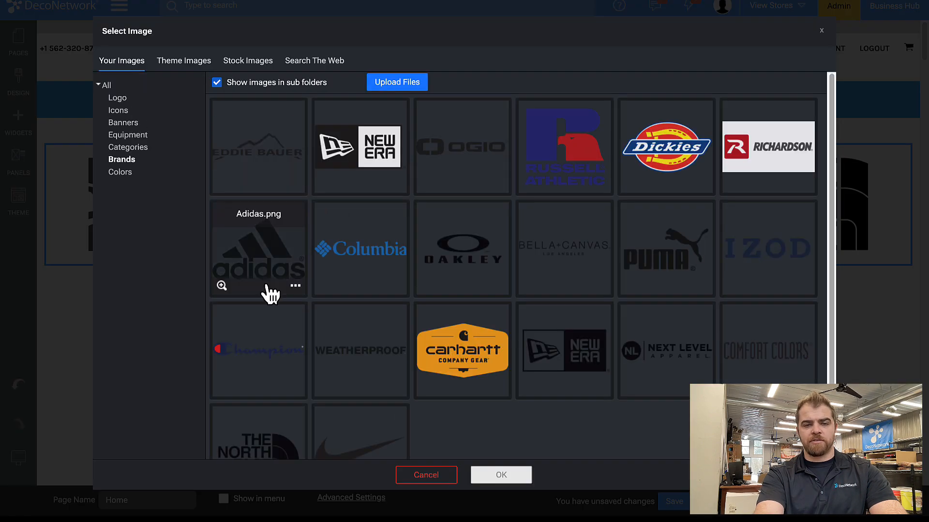
{"action": "scroll", "coordinate": [359, 321], "scroll_direction": "down", "scroll_amount": 2}
{"action": "left_click", "coordinate": [483, 292]}
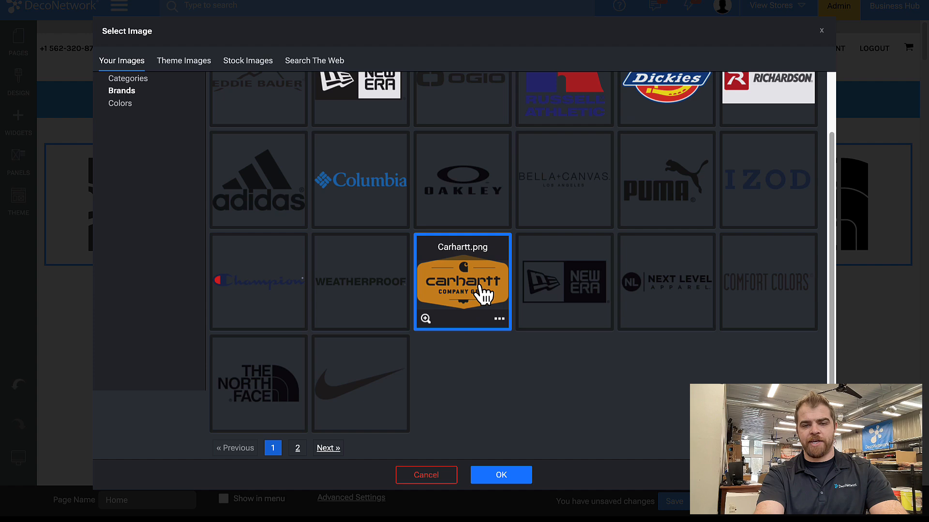
{"action": "left_click", "coordinate": [498, 475]}
Add New Era.svg from your Brands images as the gallery's sixth image.
{"action": "left_click", "coordinate": [53, 275]}
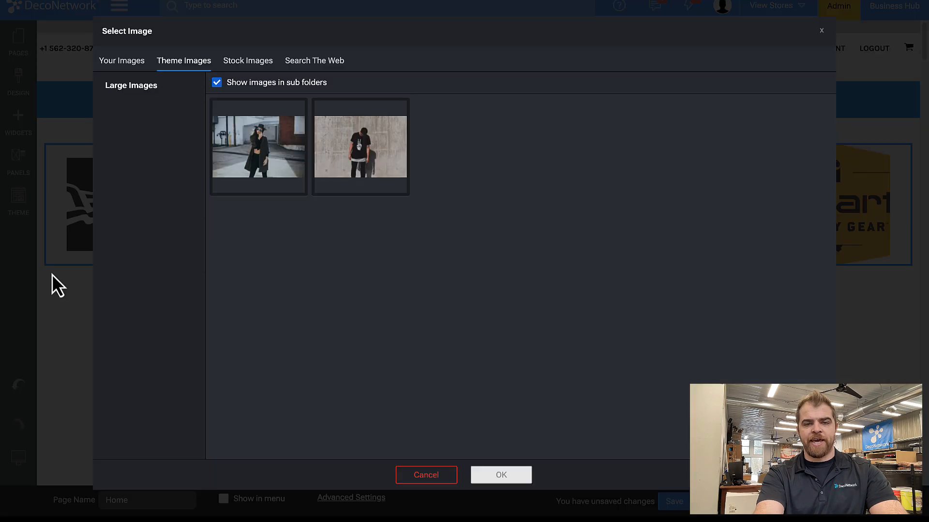
{"action": "left_click", "coordinate": [132, 65]}
{"action": "scroll", "coordinate": [332, 290], "scroll_direction": "down", "scroll_amount": 2}
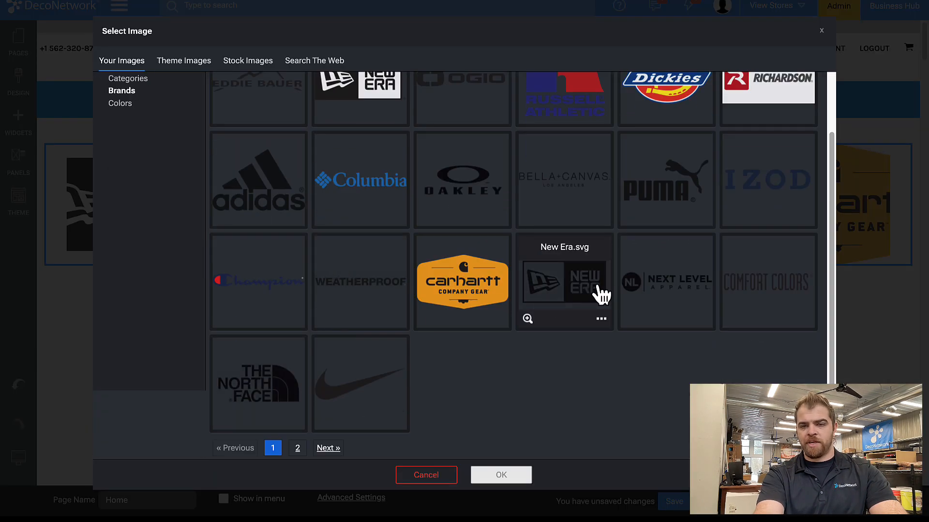
{"action": "left_click", "coordinate": [584, 296]}
{"action": "left_click", "coordinate": [518, 481]}
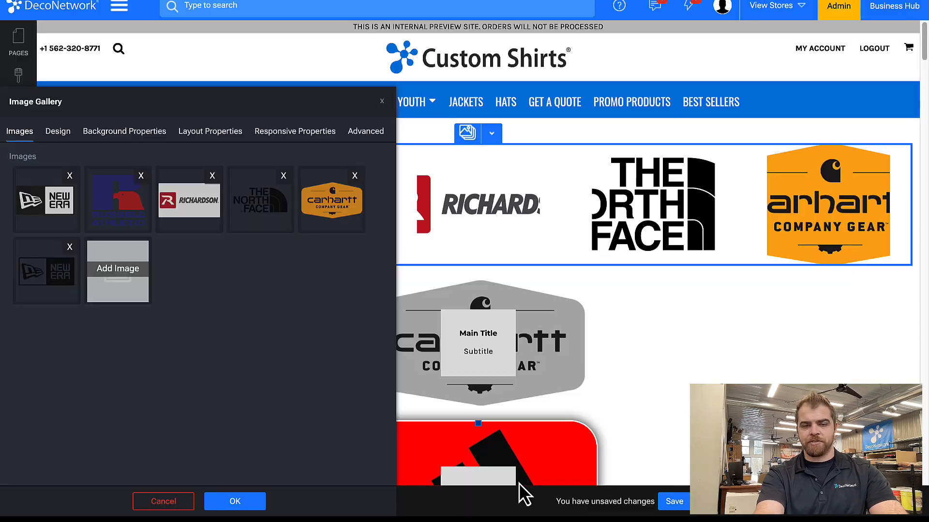
Add Adidas.png from your Brands images to the gallery.
{"action": "left_click", "coordinate": [118, 263]}
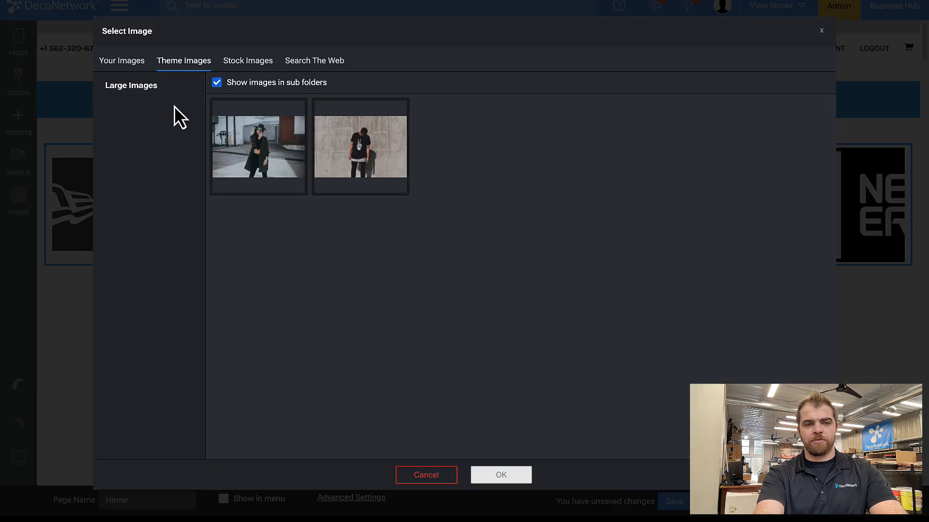
{"action": "left_click", "coordinate": [122, 70]}
{"action": "left_click", "coordinate": [259, 266]}
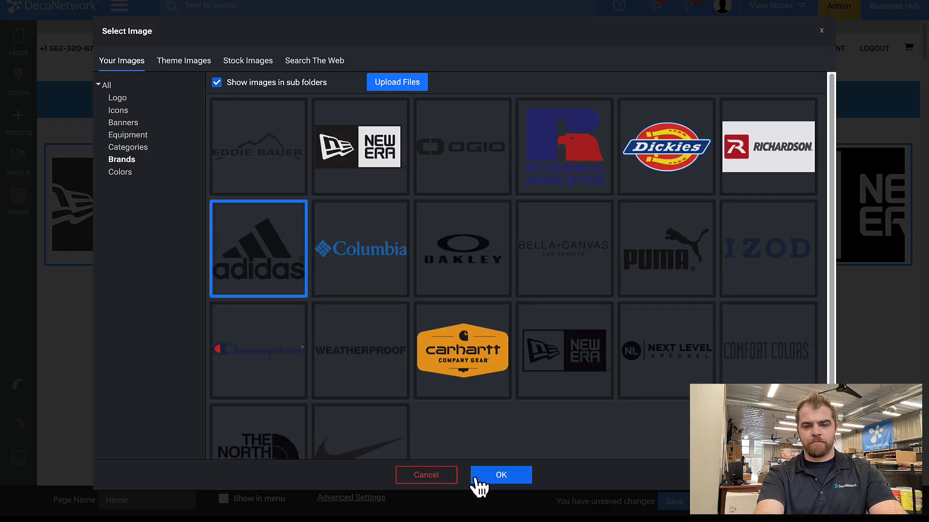
{"action": "left_click", "coordinate": [494, 478]}
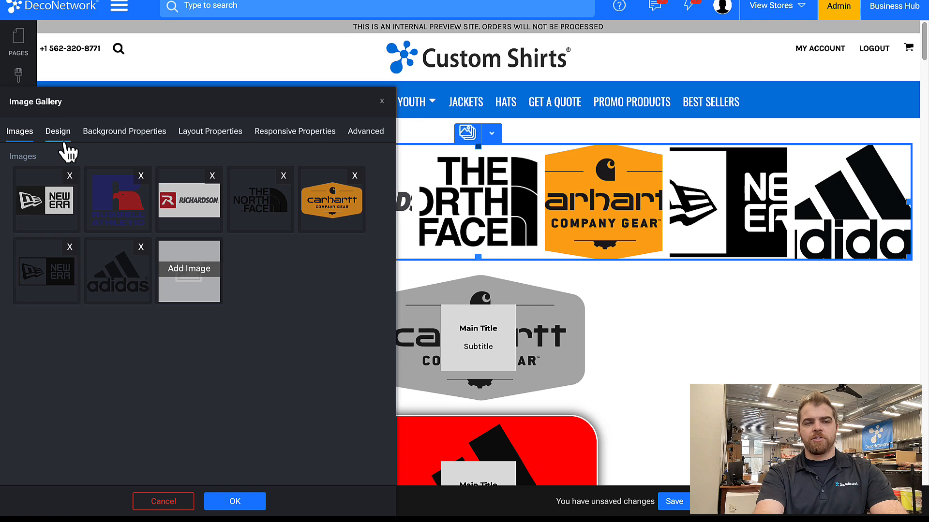
In the gallery's design settings, set the thumbnail size to 300x300 and Crop Thumbnail to No.
{"action": "left_click", "coordinate": [60, 136]}
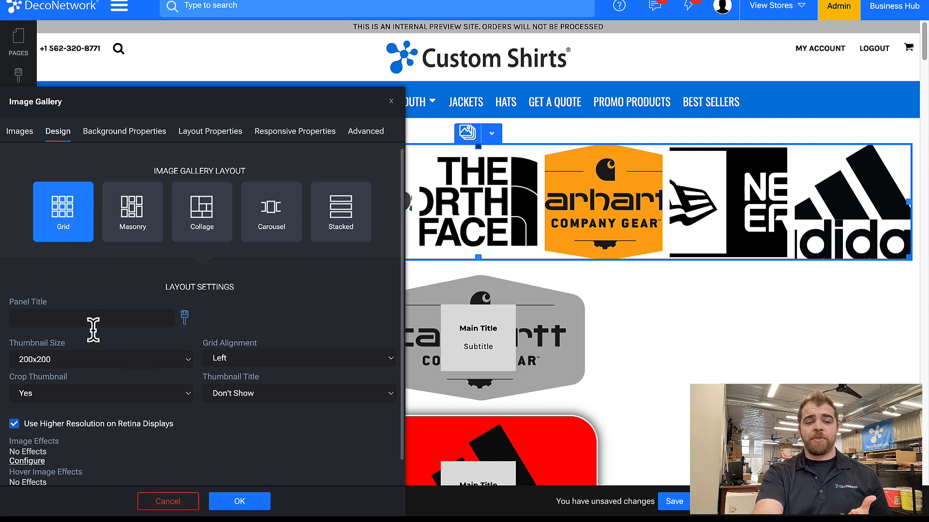
{"action": "left_click", "coordinate": [102, 361]}
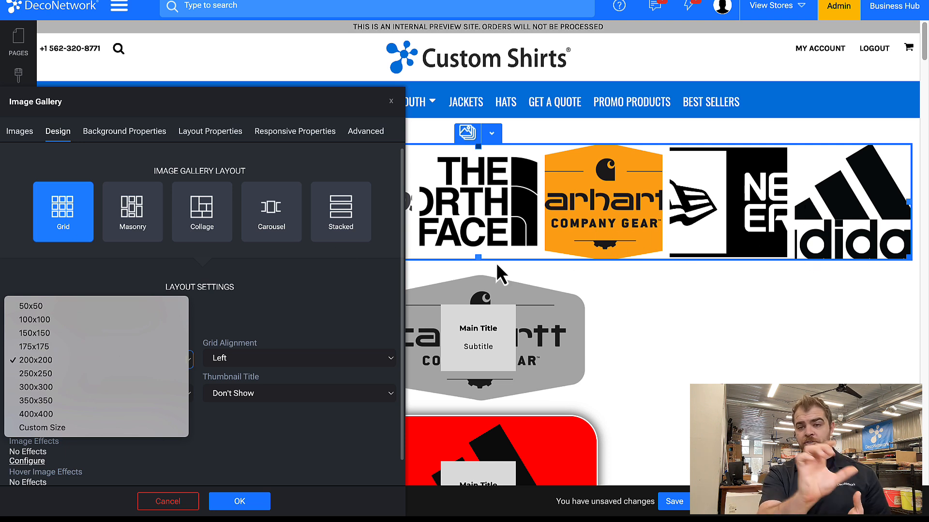
{"action": "left_click", "coordinate": [43, 385]}
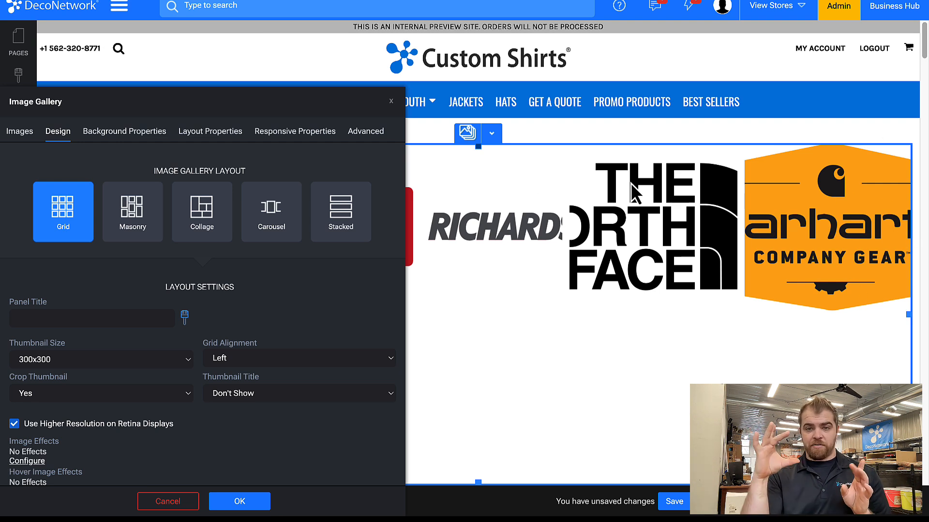
{"action": "left_click", "coordinate": [150, 397]}
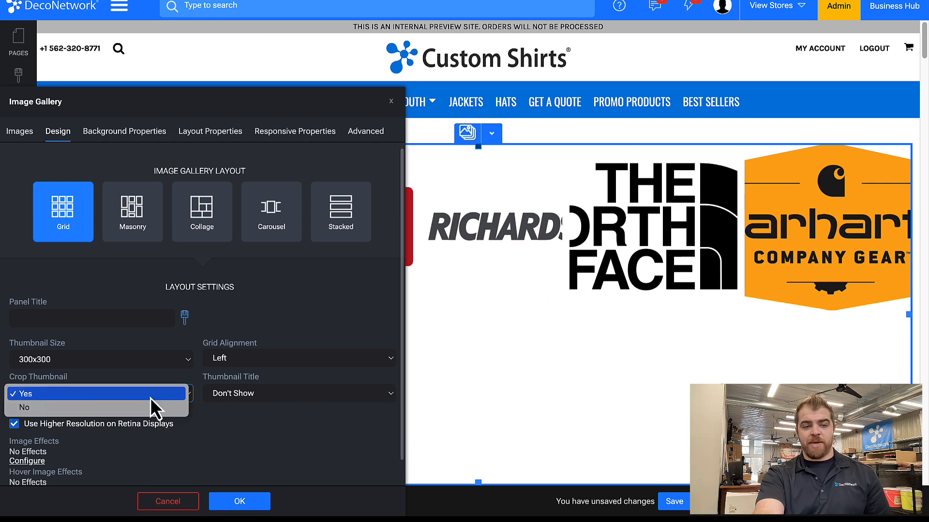
{"action": "left_click", "coordinate": [145, 408]}
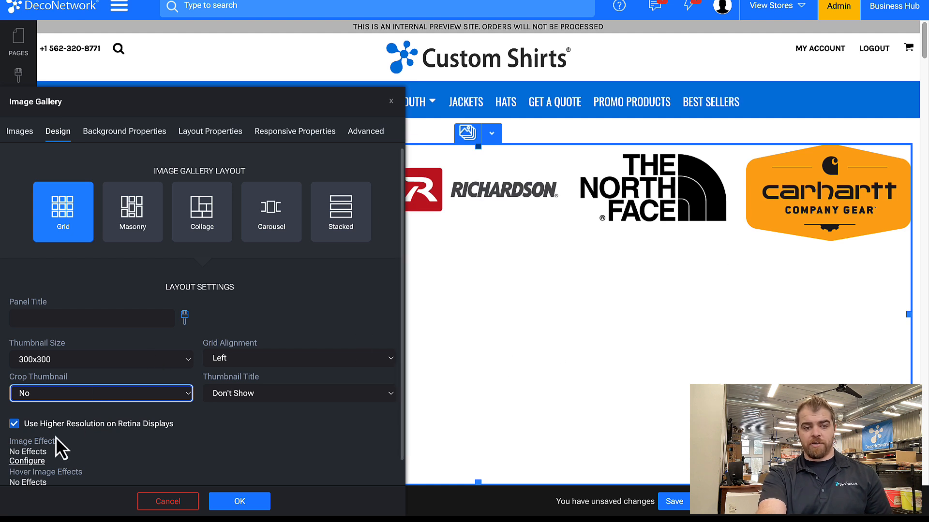
Try the Masonry and Collage gallery layouts and inspect how each one arranges the logos on the page.
{"action": "scroll", "coordinate": [56, 437], "scroll_direction": "down", "scroll_amount": 1}
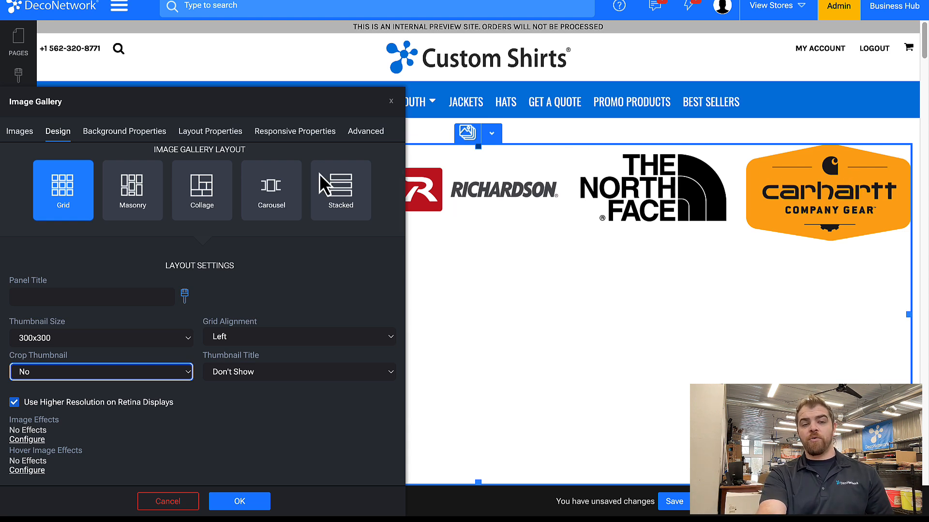
{"action": "left_click", "coordinate": [127, 186]}
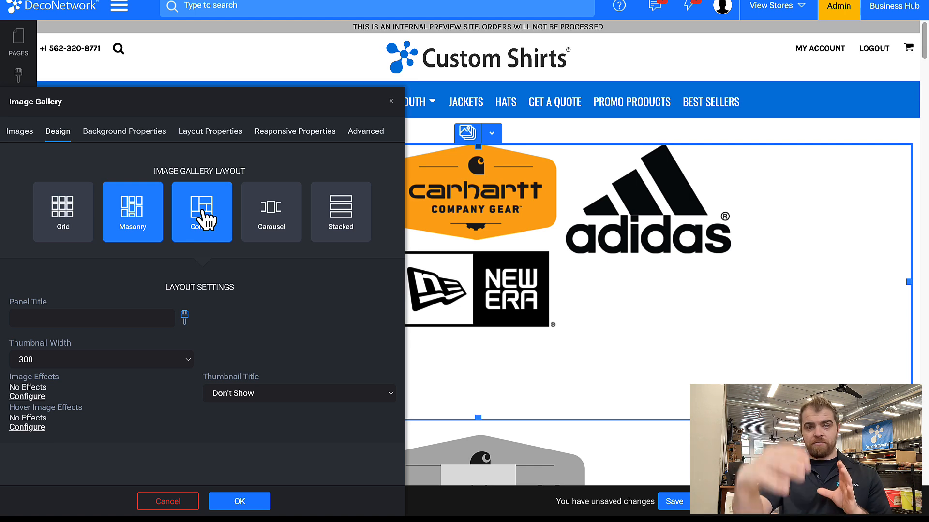
{"action": "left_click_drag", "start_coordinate": [182, 103], "coordinate": [647, 15]}
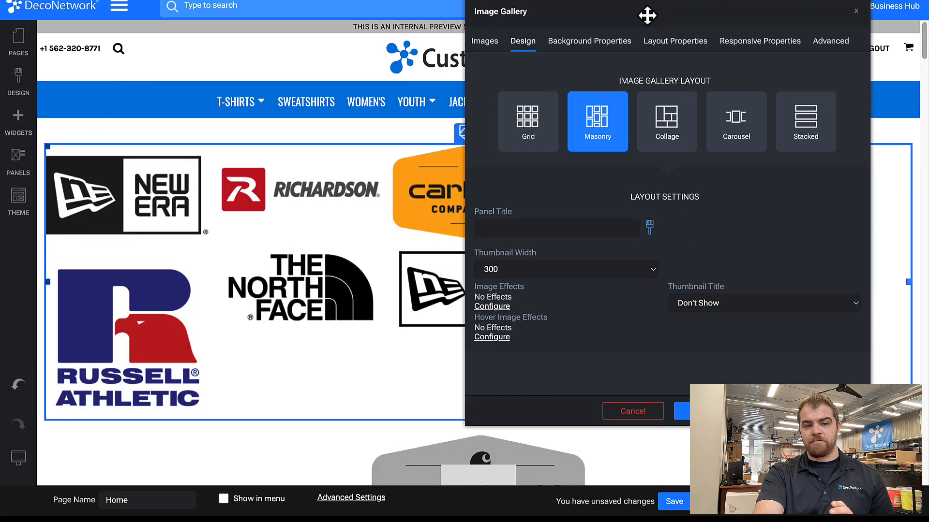
{"action": "left_click", "coordinate": [675, 114]}
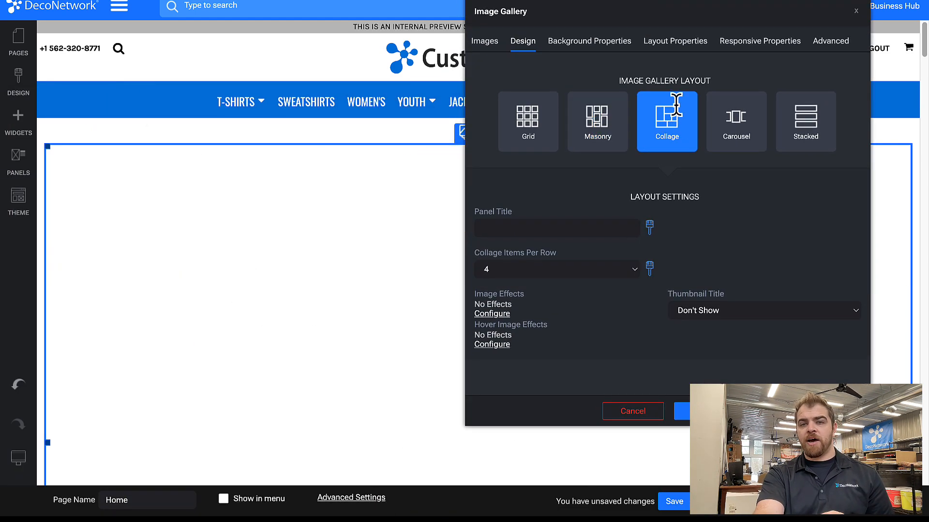
{"action": "left_click_drag", "start_coordinate": [684, 16], "coordinate": [224, 52]}
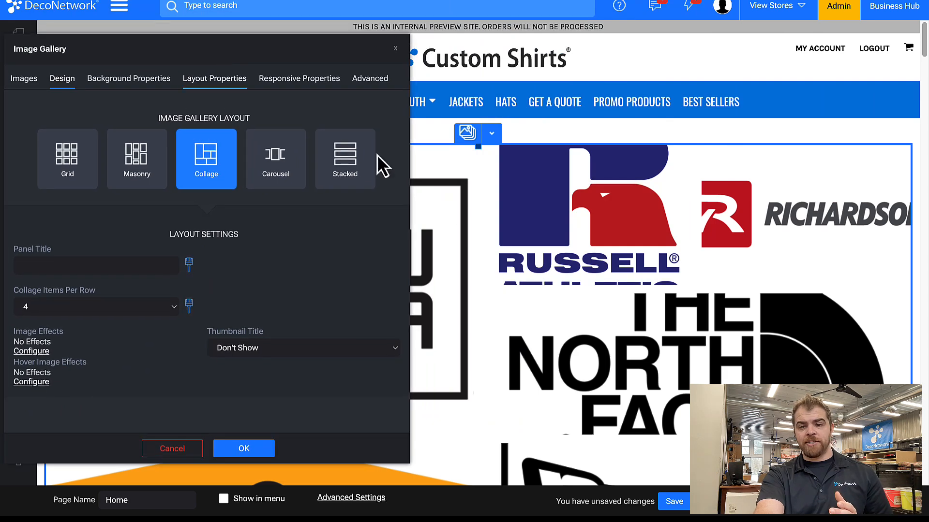
{"action": "scroll", "coordinate": [500, 232], "scroll_direction": "down", "scroll_amount": 5}
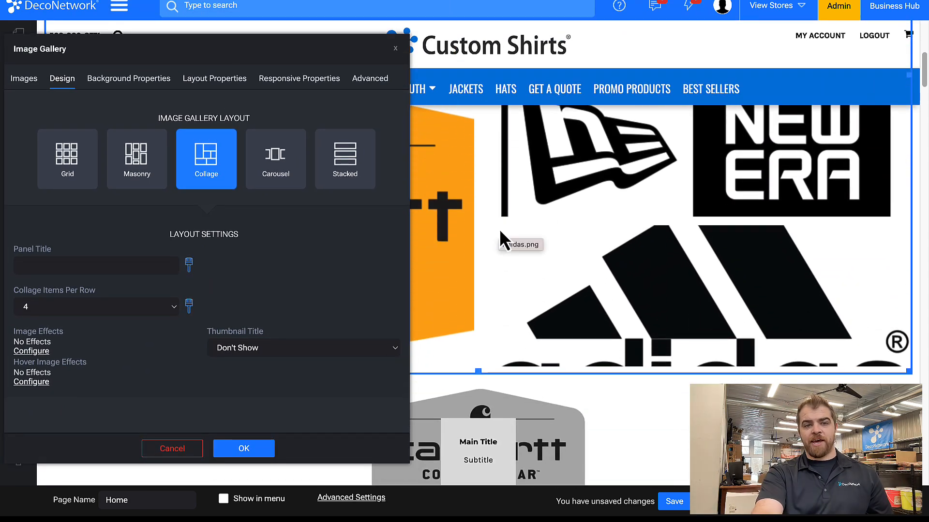
Change the gallery layout to Carousel and set Carousel Designs Per Row to 5.
{"action": "left_click", "coordinate": [266, 182]}
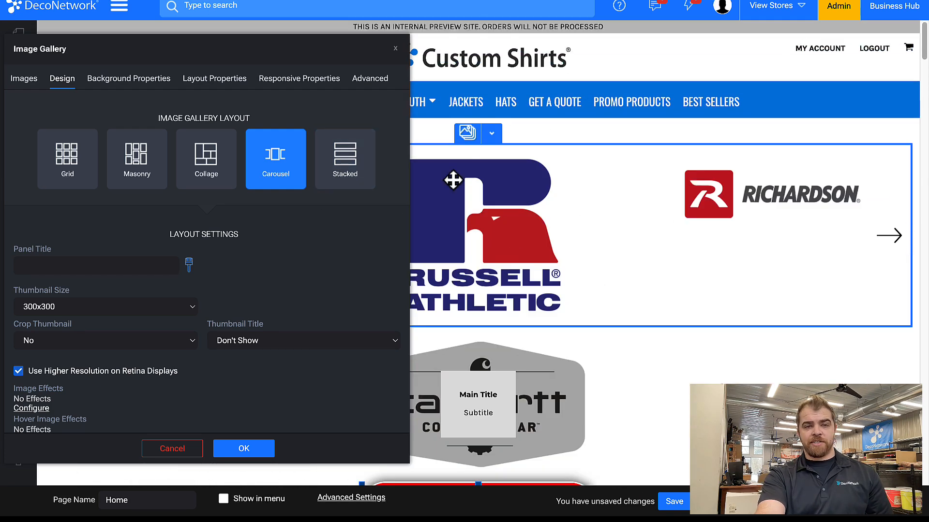
{"action": "left_click_drag", "start_coordinate": [179, 56], "coordinate": [704, 30]}
{"action": "scroll", "coordinate": [643, 249], "scroll_direction": "down", "scroll_amount": 4}
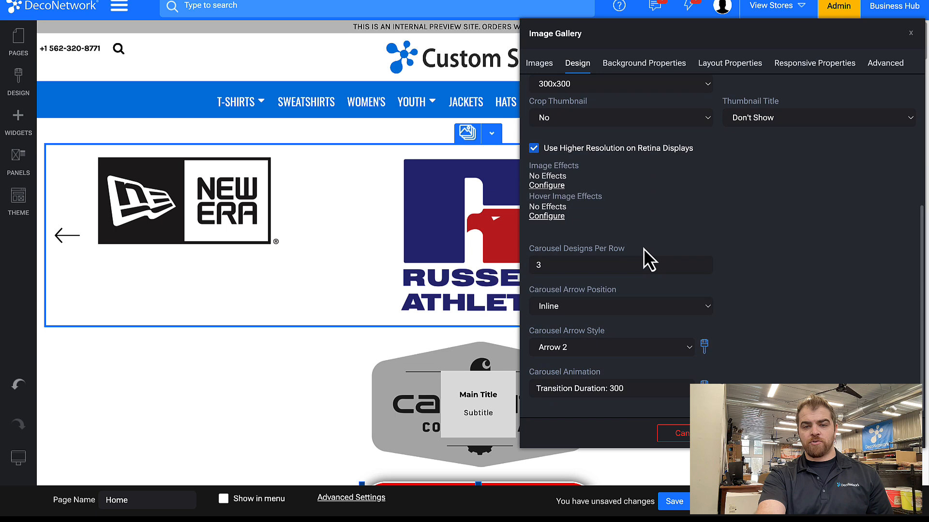
{"action": "left_click", "coordinate": [564, 266]}
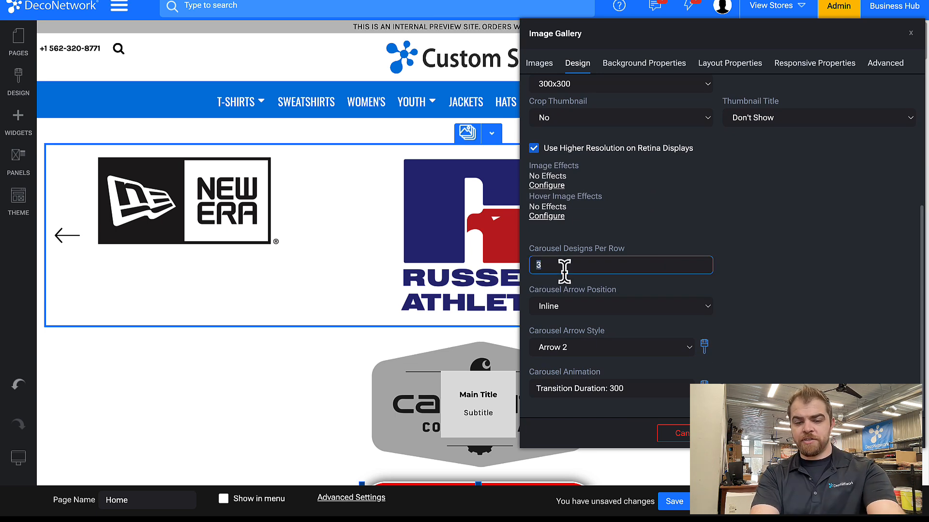
{"action": "type", "text": "5"}
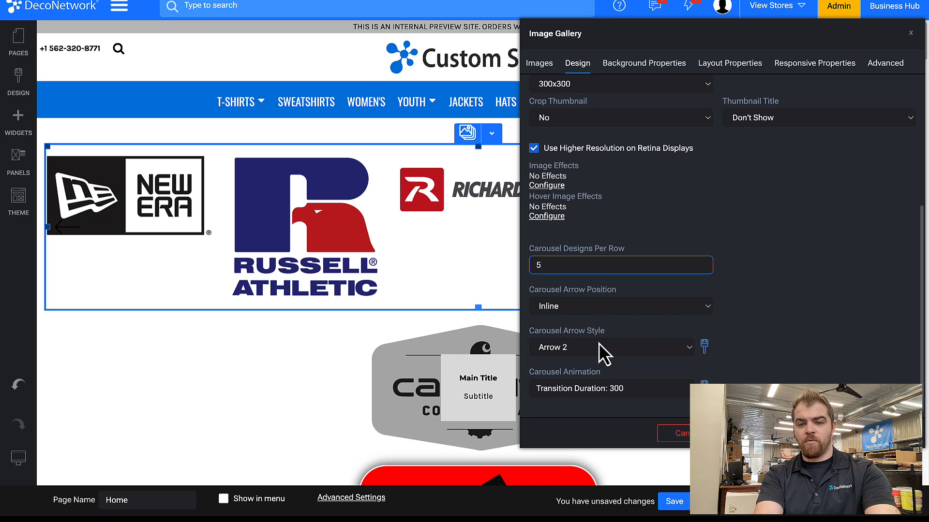
Keep the Arrow 2 carousel arrow style and reduce its arrow size to 0.
{"action": "left_click", "coordinate": [680, 350]}
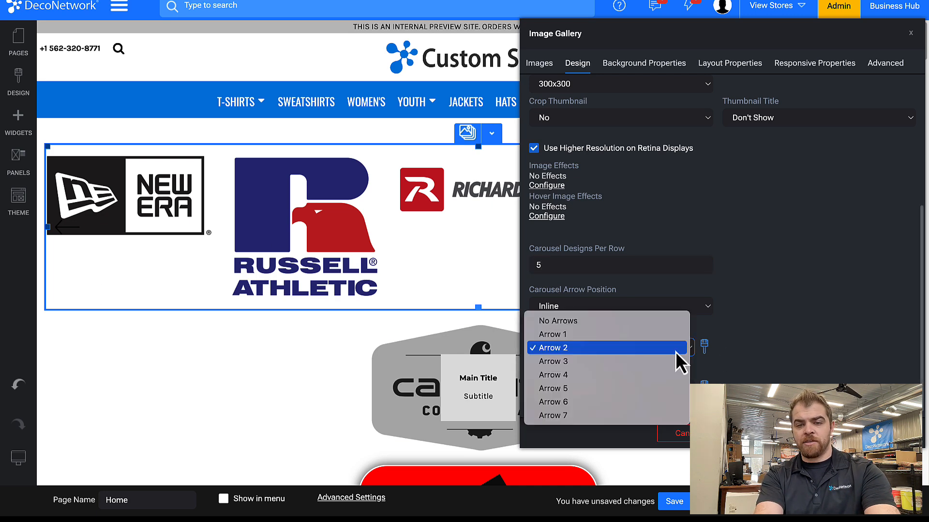
{"action": "left_click", "coordinate": [711, 352]}
{"action": "left_click", "coordinate": [705, 346]}
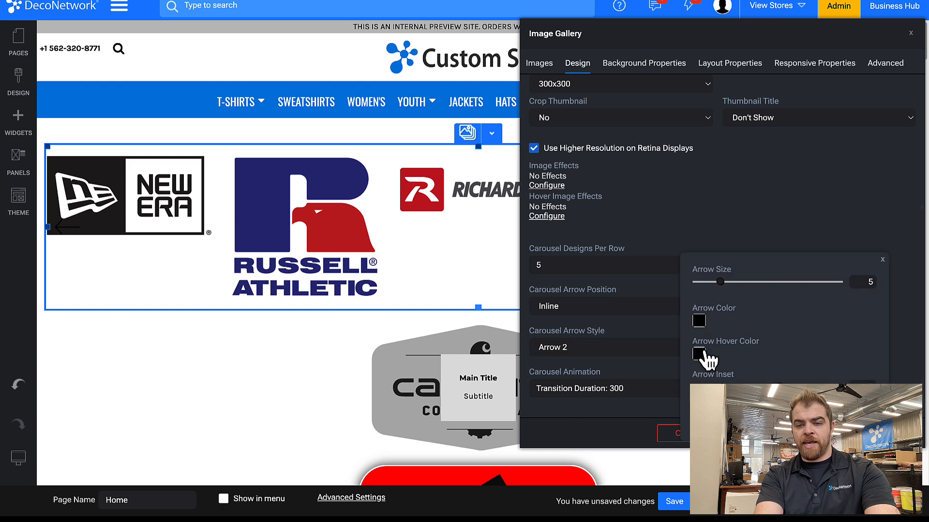
{"action": "left_click_drag", "start_coordinate": [721, 285], "coordinate": [697, 286]}
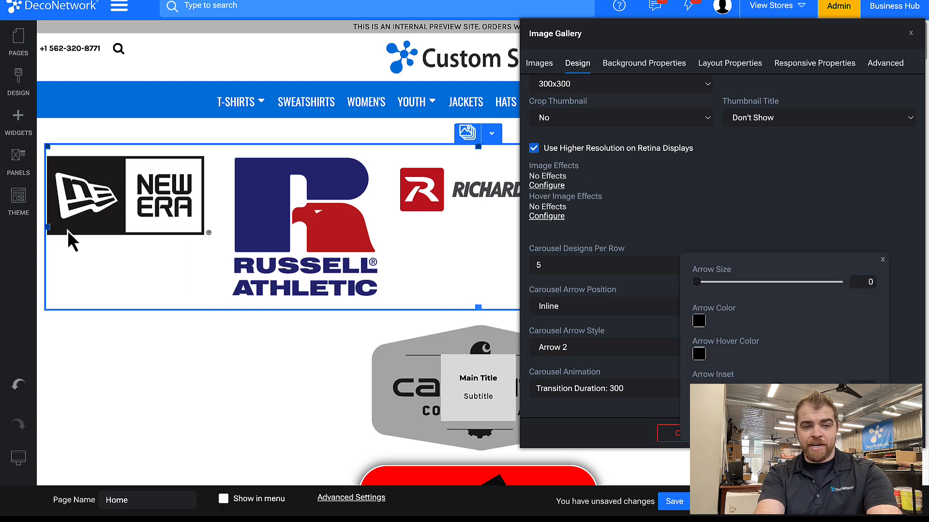
Set the image gallery's left and right padding to 3% in its layout properties.
{"action": "left_click", "coordinate": [738, 66]}
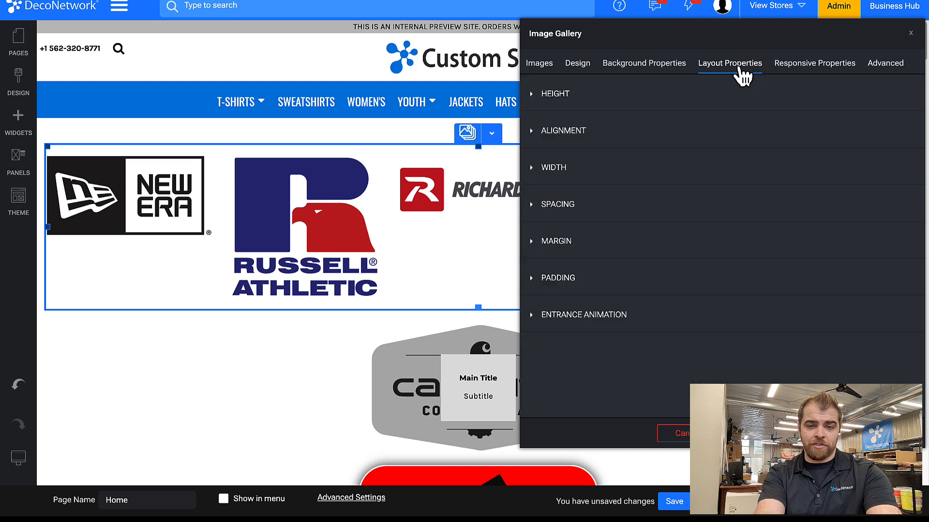
{"action": "left_click", "coordinate": [562, 285]}
{"action": "left_click", "coordinate": [560, 363]}
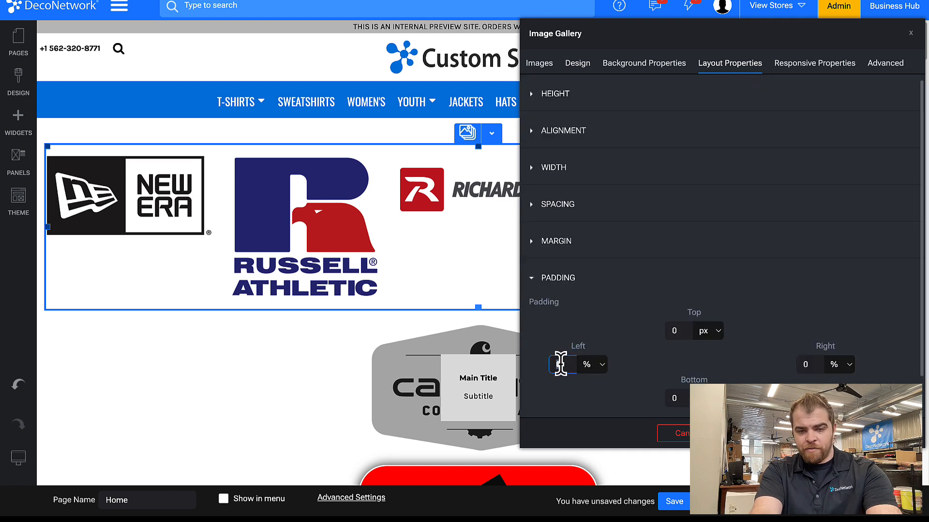
{"action": "type", "text": "3"}
{"action": "left_click", "coordinate": [805, 364]}
{"action": "type", "text": "3"}
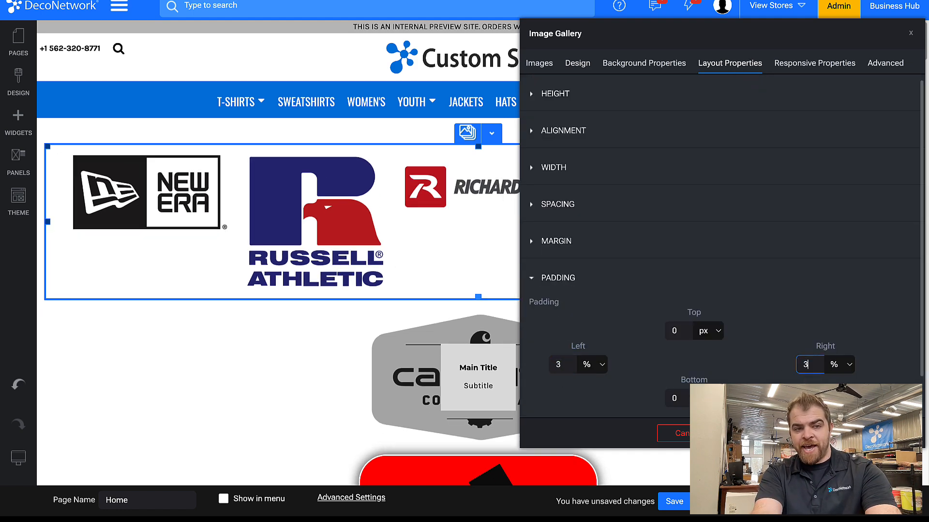
Return to the gallery's design settings and set the carousel Arrow Size to 4.
{"action": "left_click", "coordinate": [578, 65]}
{"action": "left_click", "coordinate": [537, 66]}
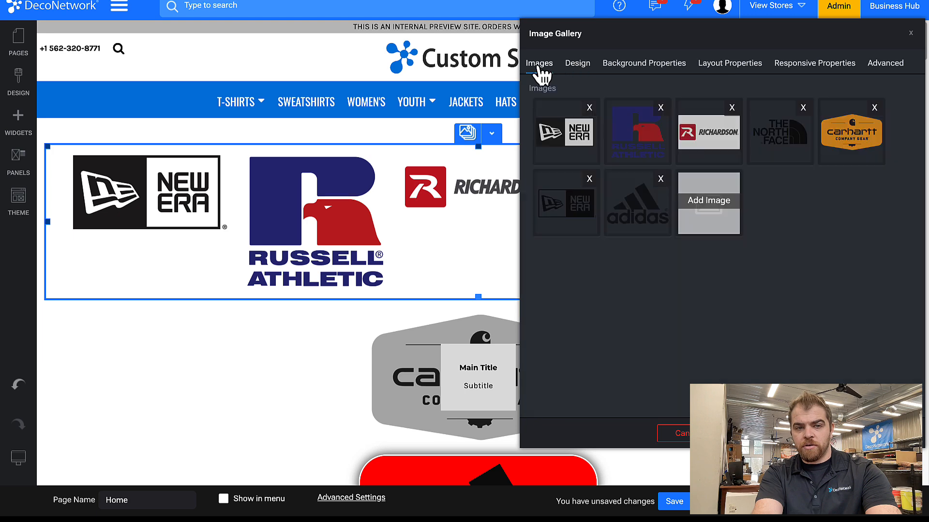
{"action": "left_click", "coordinate": [643, 65]}
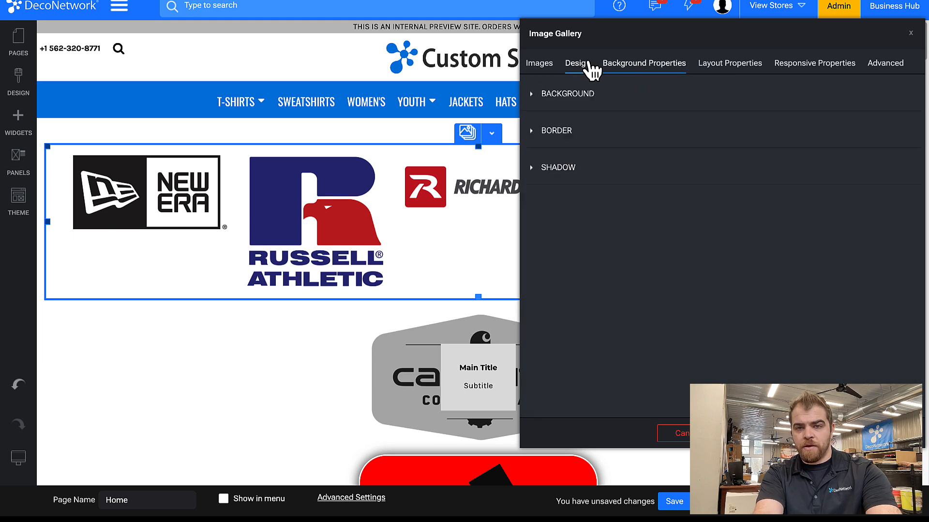
{"action": "left_click", "coordinate": [583, 66]}
{"action": "scroll", "coordinate": [606, 329], "scroll_direction": "down", "scroll_amount": 5}
{"action": "left_click", "coordinate": [703, 345]}
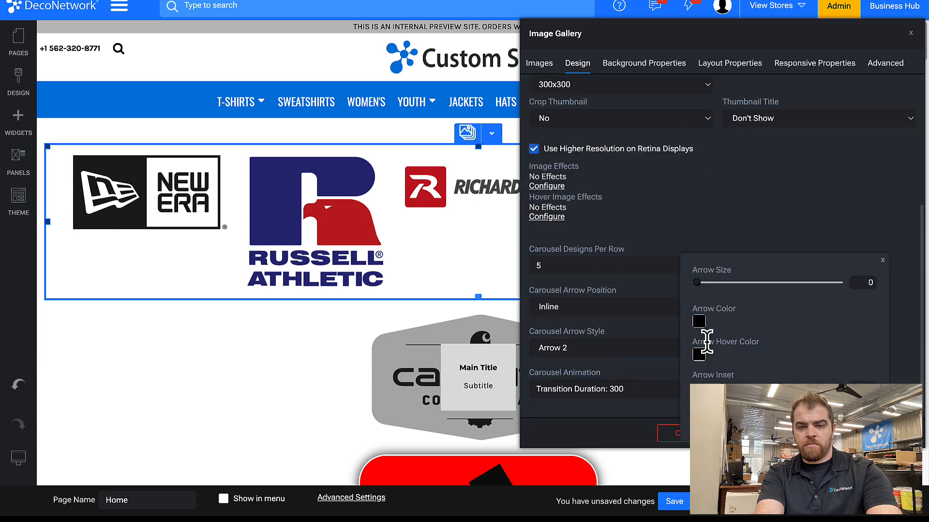
{"action": "left_click_drag", "start_coordinate": [705, 283], "coordinate": [715, 283]}
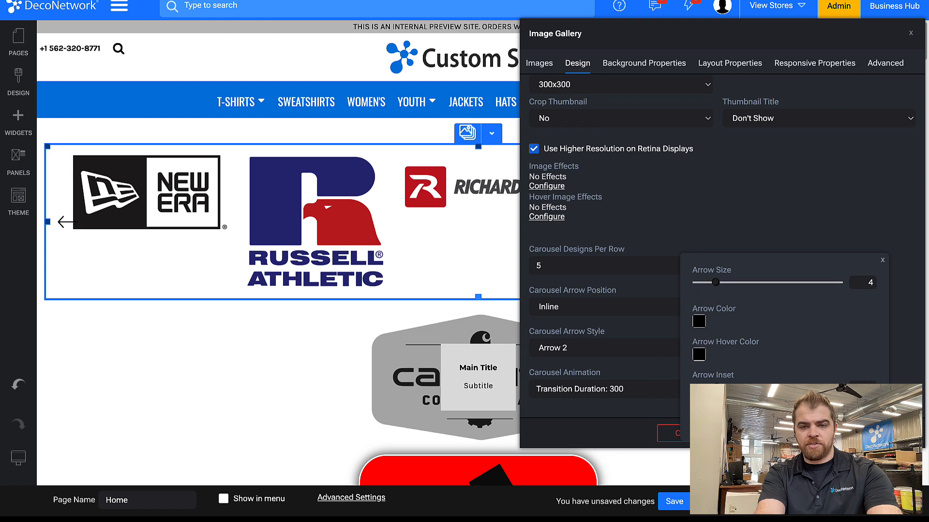
{"action": "left_click", "coordinate": [599, 300]}
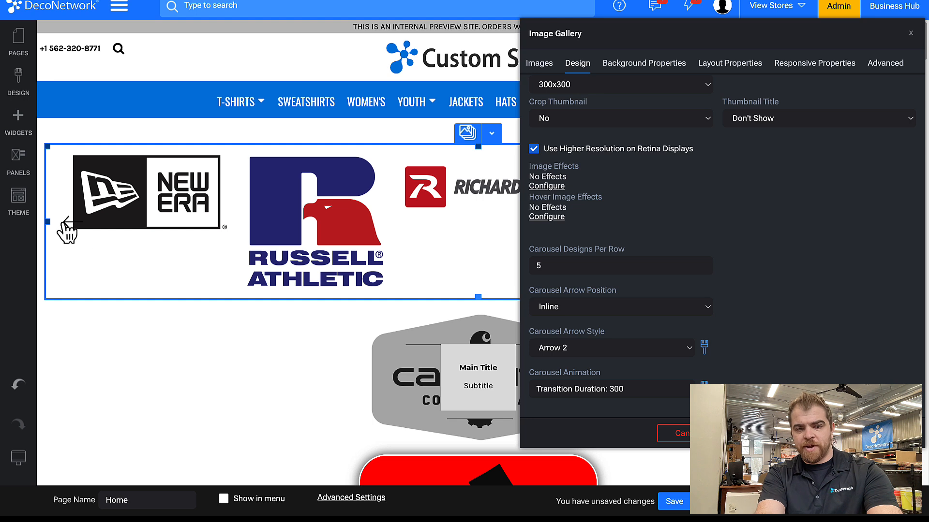
Change the Carousel Arrow Style to Arrow 6, check its arrow styling options, and close the gallery settings.
{"action": "left_click", "coordinate": [611, 348]}
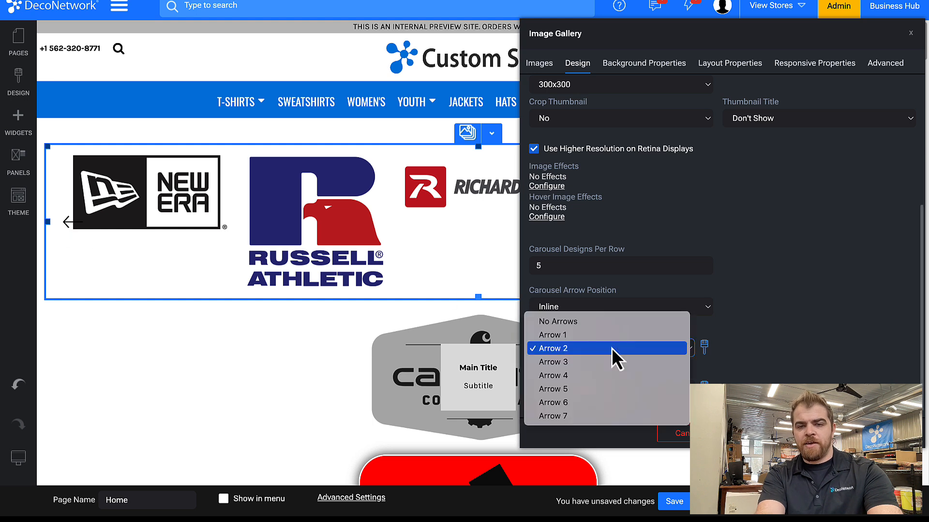
{"action": "left_click", "coordinate": [609, 407]}
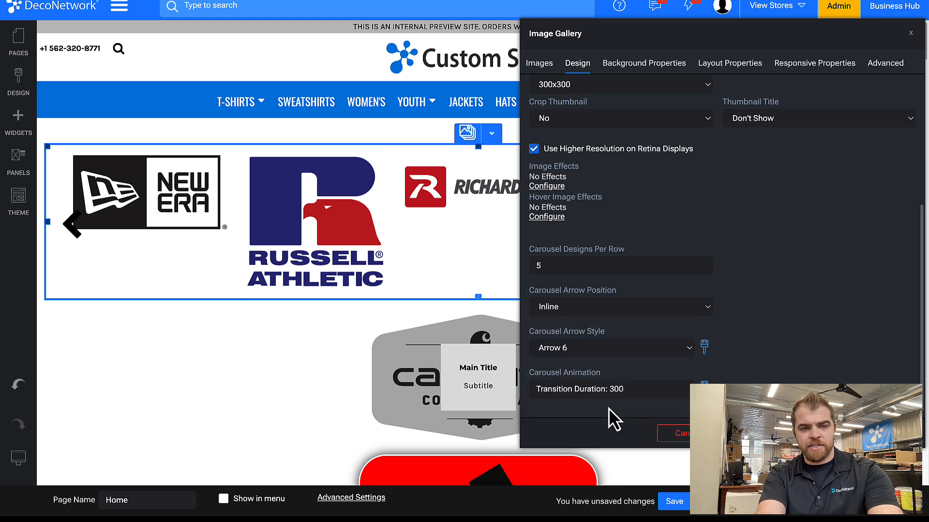
{"action": "left_click", "coordinate": [707, 358]}
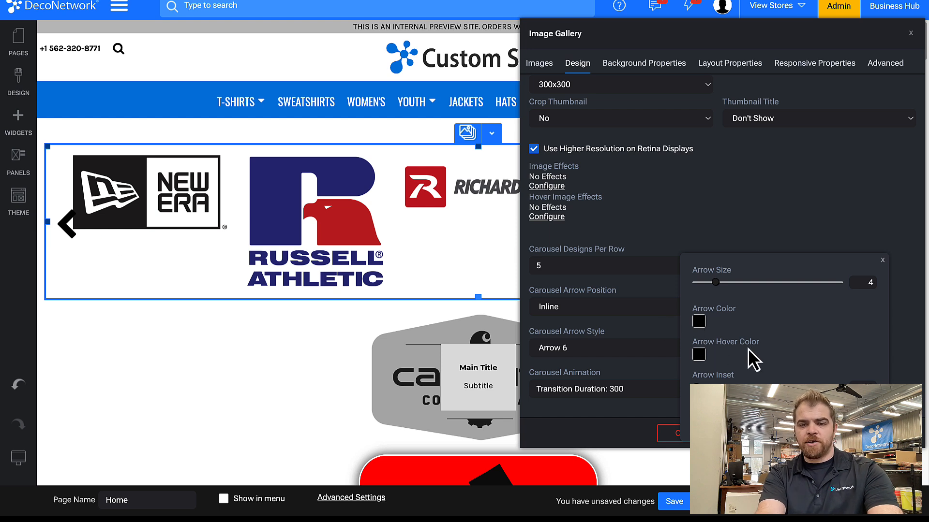
{"action": "left_click", "coordinate": [703, 191]}
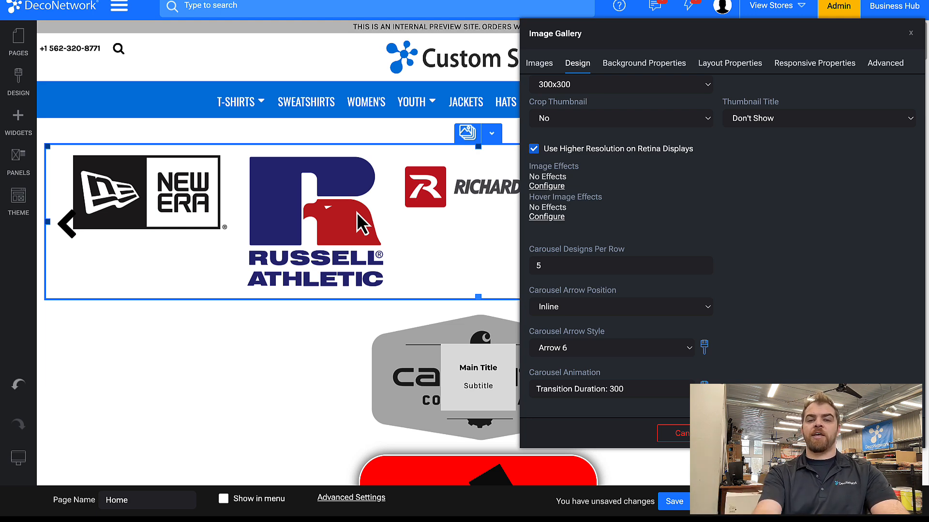
{"action": "left_click", "coordinate": [411, 130]}
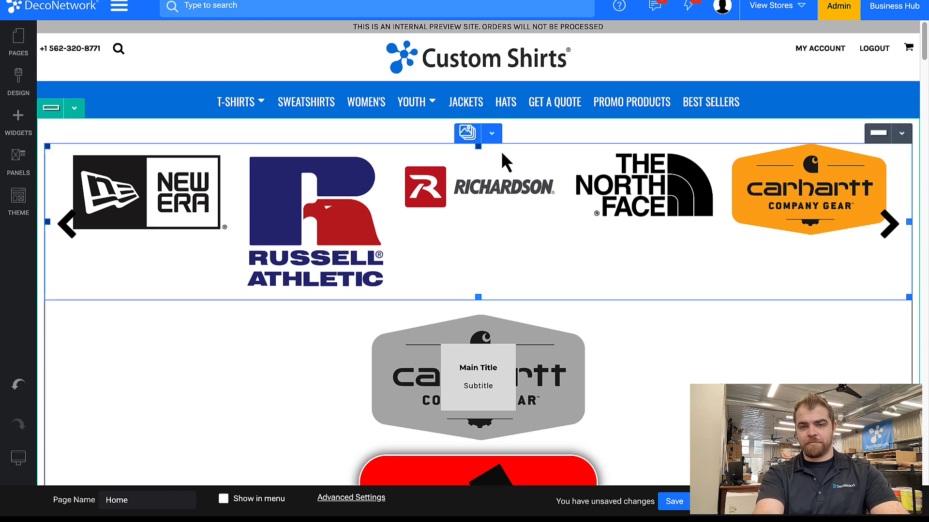
Add a Video widget above the logo gallery and review its YouTube options, keeping the 16:9 aspect ratio.
{"action": "left_click", "coordinate": [19, 121]}
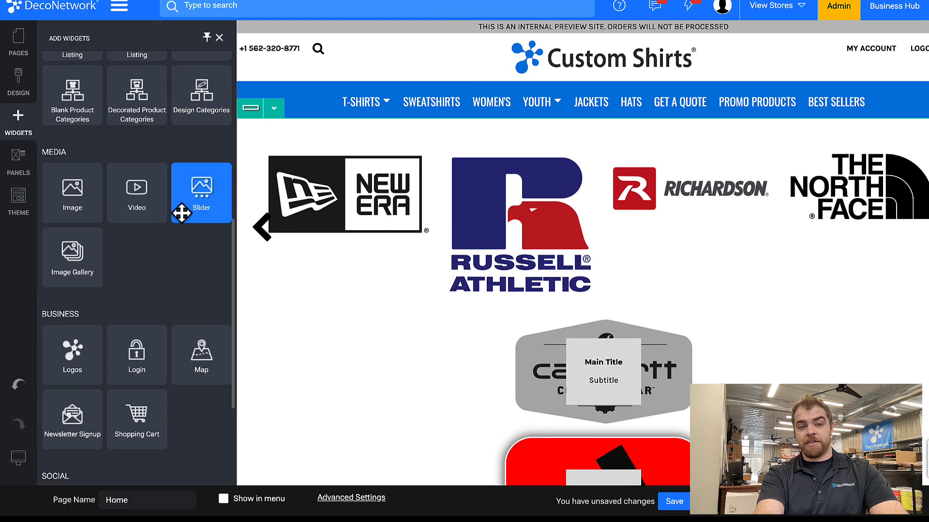
{"action": "left_click_drag", "start_coordinate": [153, 207], "coordinate": [373, 202]}
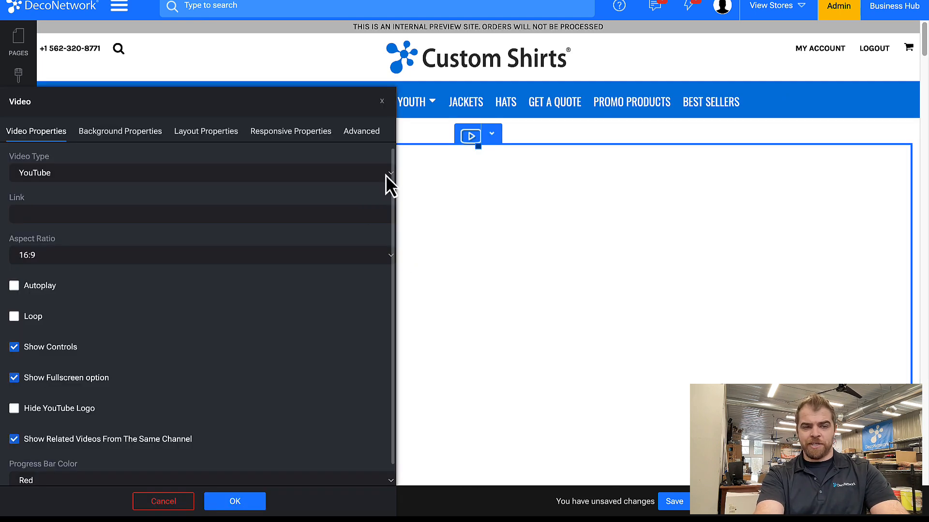
{"action": "left_click", "coordinate": [71, 174]}
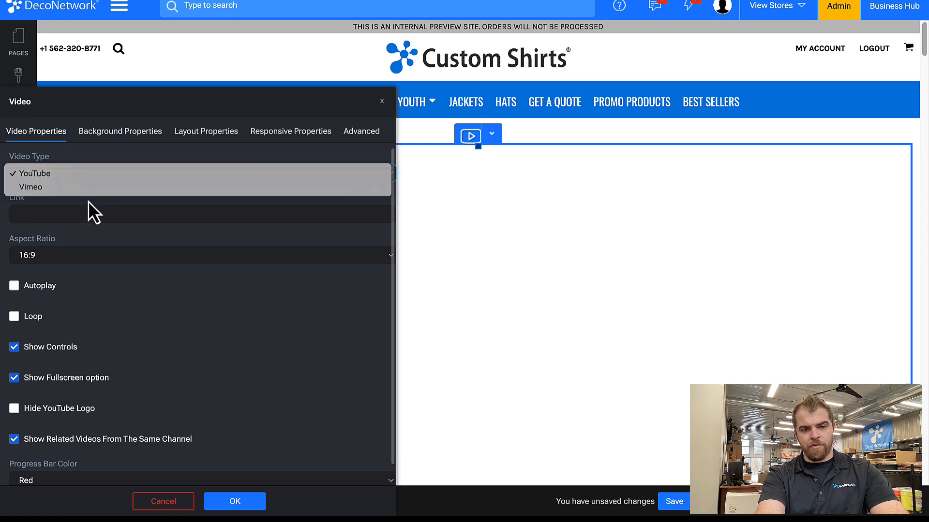
{"action": "left_click", "coordinate": [123, 239]}
{"action": "left_click", "coordinate": [121, 254]}
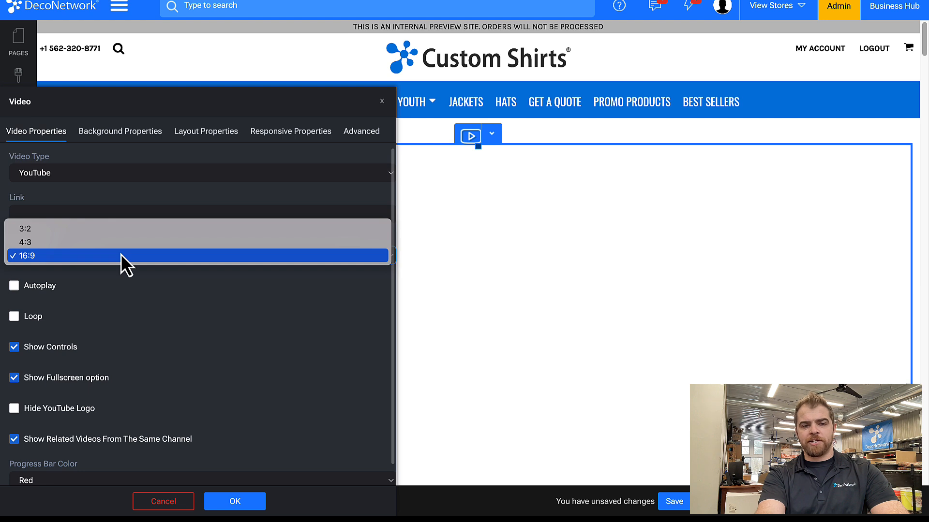
{"action": "left_click", "coordinate": [120, 254]}
{"action": "scroll", "coordinate": [140, 305], "scroll_direction": "down", "scroll_amount": 1}
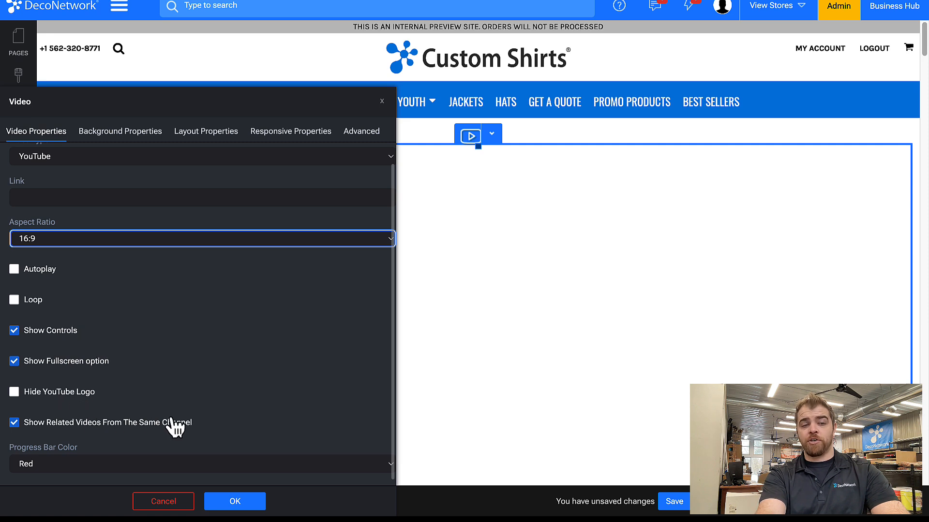
Switch the video widget's Video Type to Vimeo and close its settings.
{"action": "left_click", "coordinate": [193, 155]}
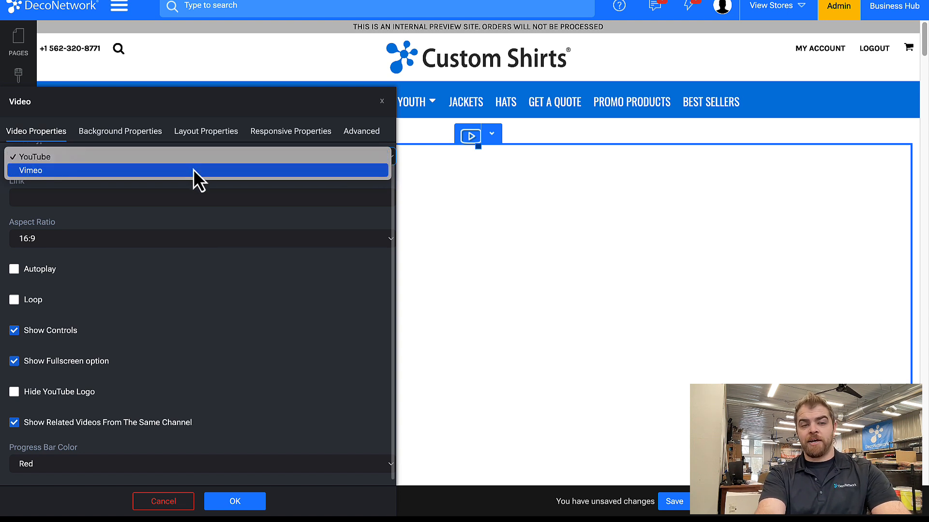
{"action": "left_click", "coordinate": [192, 171]}
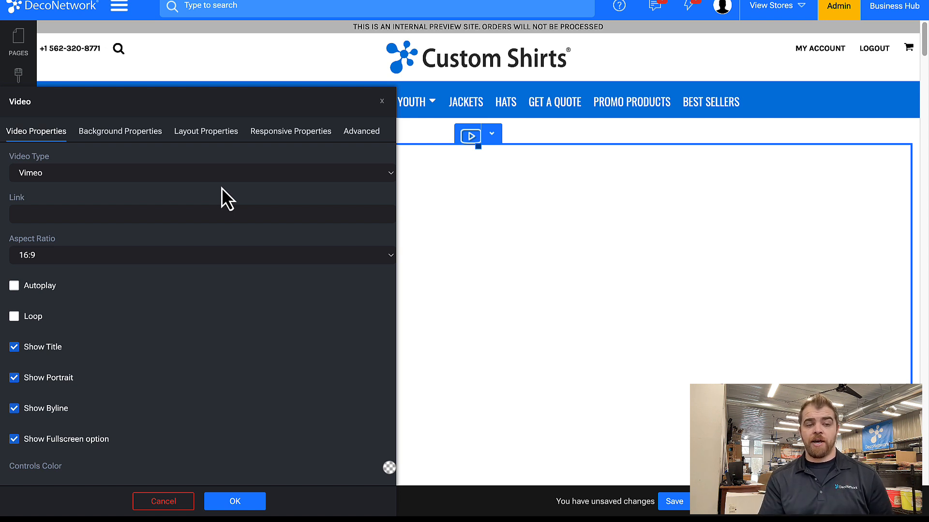
{"action": "left_click", "coordinate": [382, 101]}
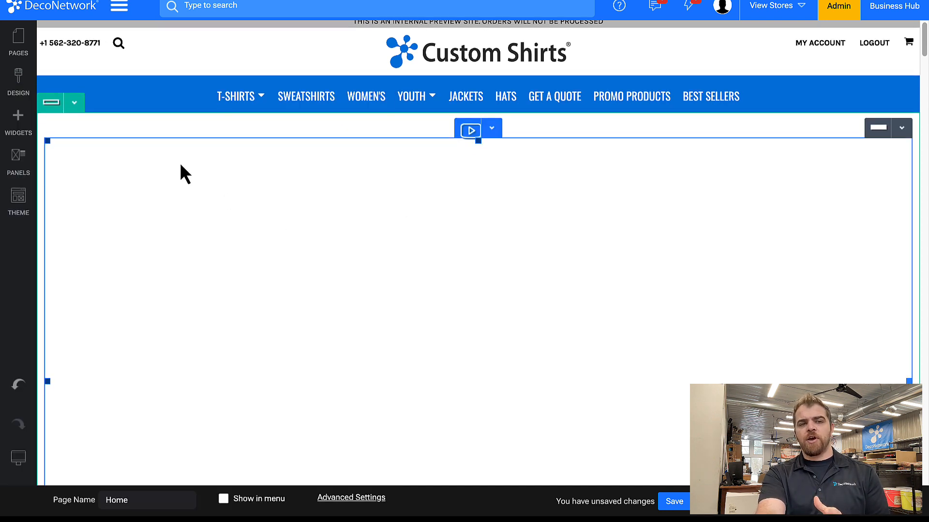
Set the row's background to the first theme image, the figure in a dark coat and hat, and apply the row settings.
{"action": "double_click", "coordinate": [74, 123]}
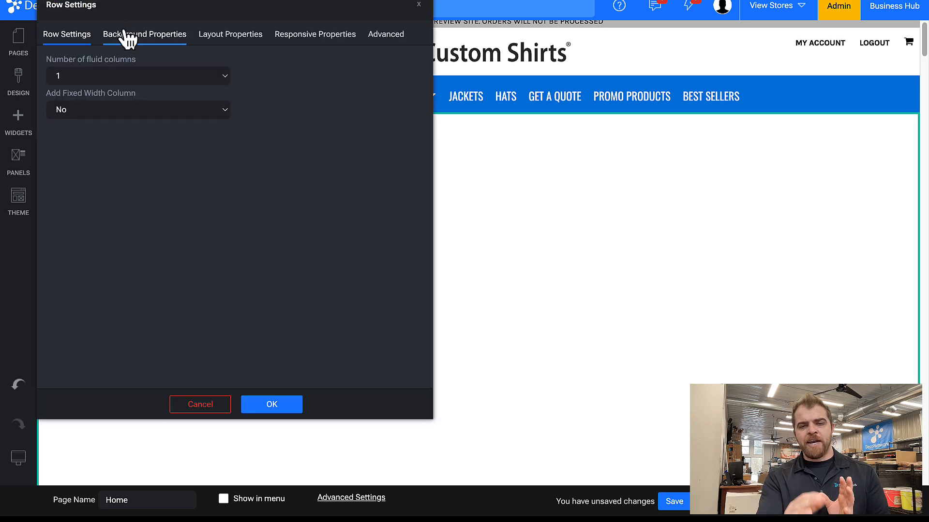
{"action": "left_click", "coordinate": [127, 38]}
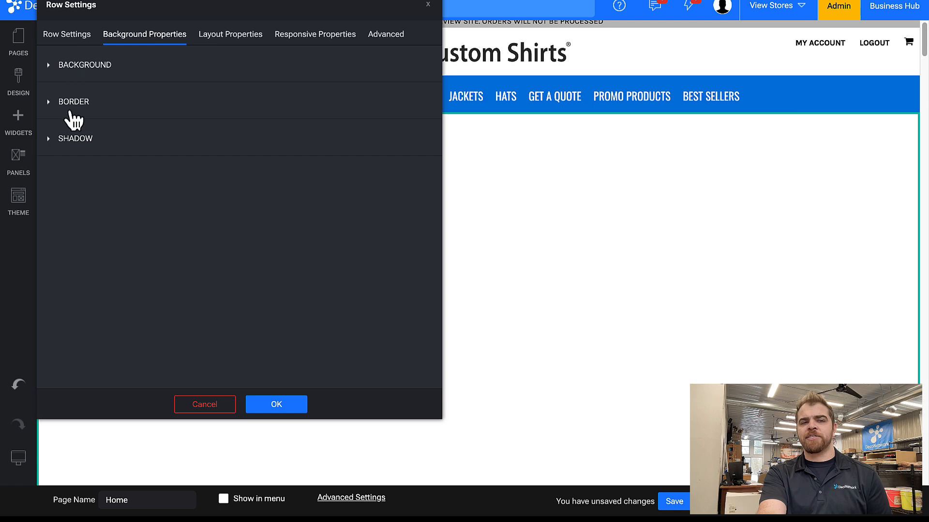
{"action": "left_click", "coordinate": [75, 67]}
{"action": "scroll", "coordinate": [142, 236], "scroll_direction": "down", "scroll_amount": 1}
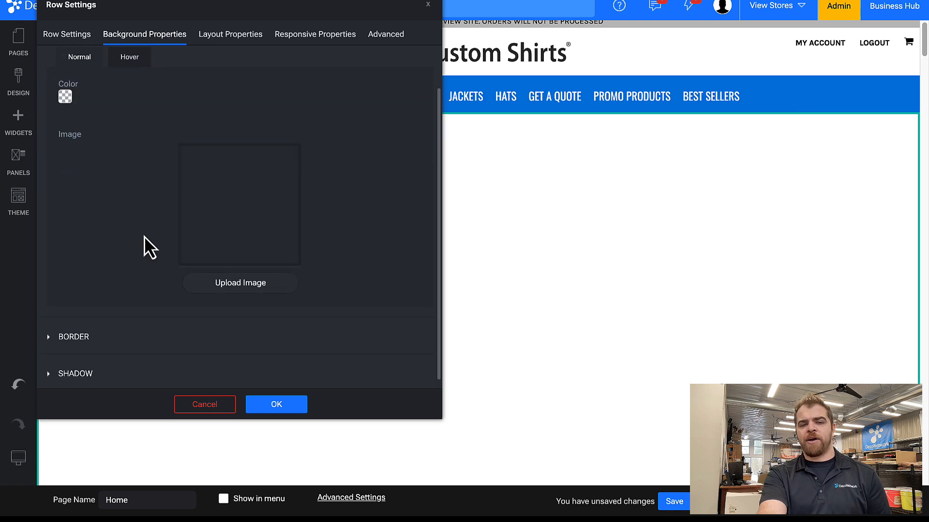
{"action": "left_click", "coordinate": [261, 286]}
{"action": "left_click", "coordinate": [269, 160]}
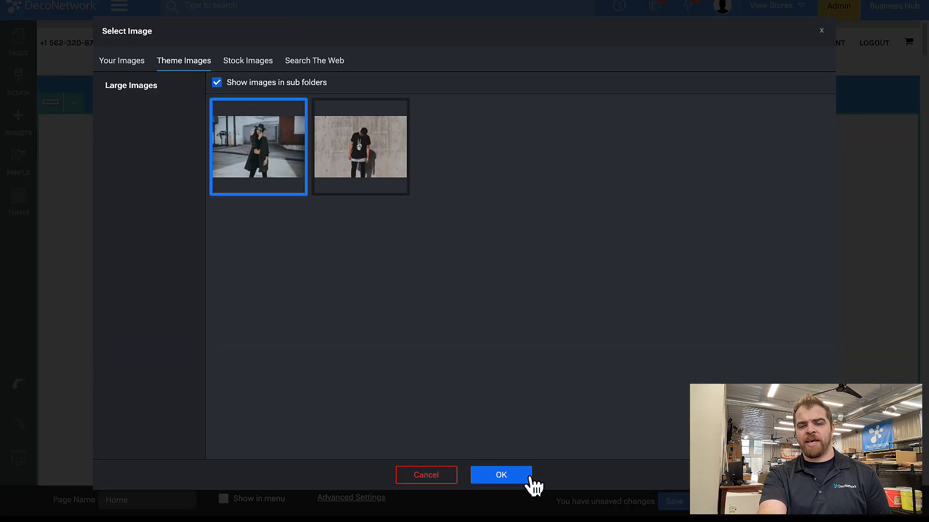
{"action": "left_click", "coordinate": [501, 476]}
{"action": "left_click", "coordinate": [276, 404]}
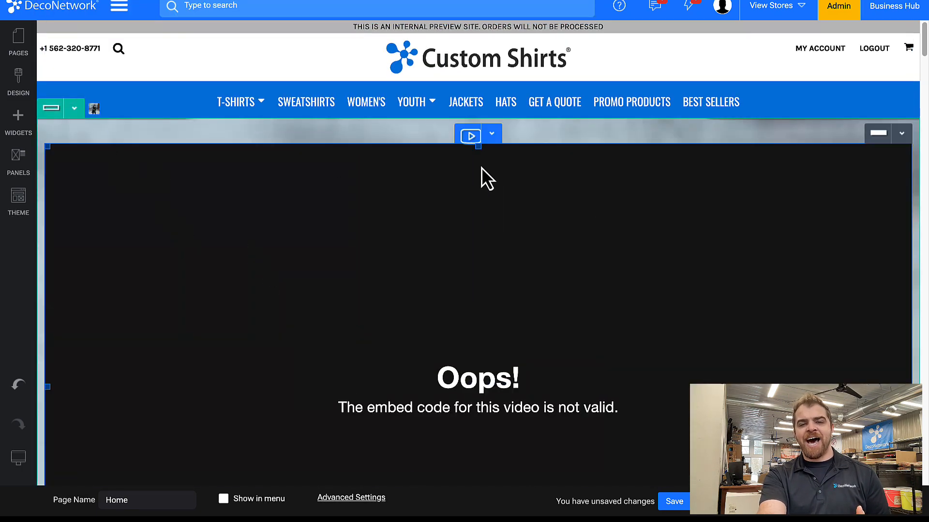
Remove the Video widget from the home page and confirm the removal.
{"action": "left_click", "coordinate": [491, 135]}
{"action": "left_click", "coordinate": [498, 264]}
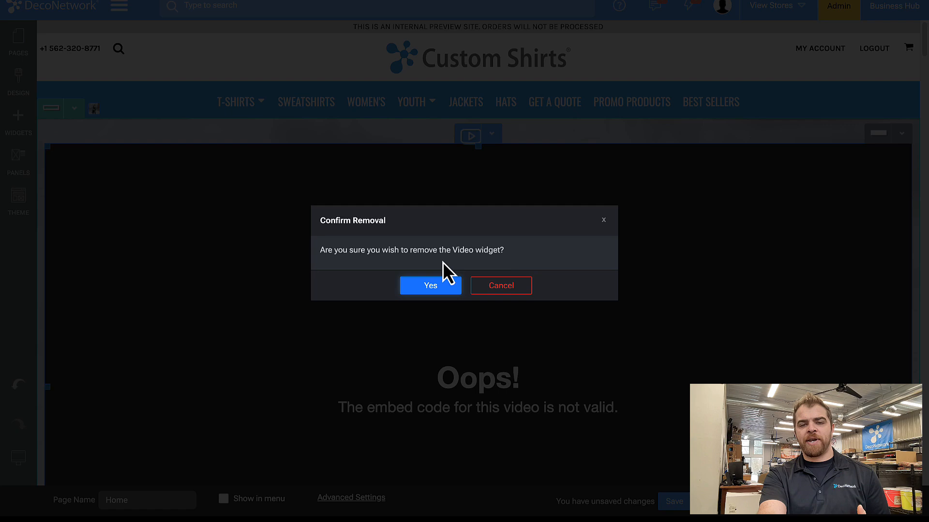
{"action": "left_click", "coordinate": [434, 286]}
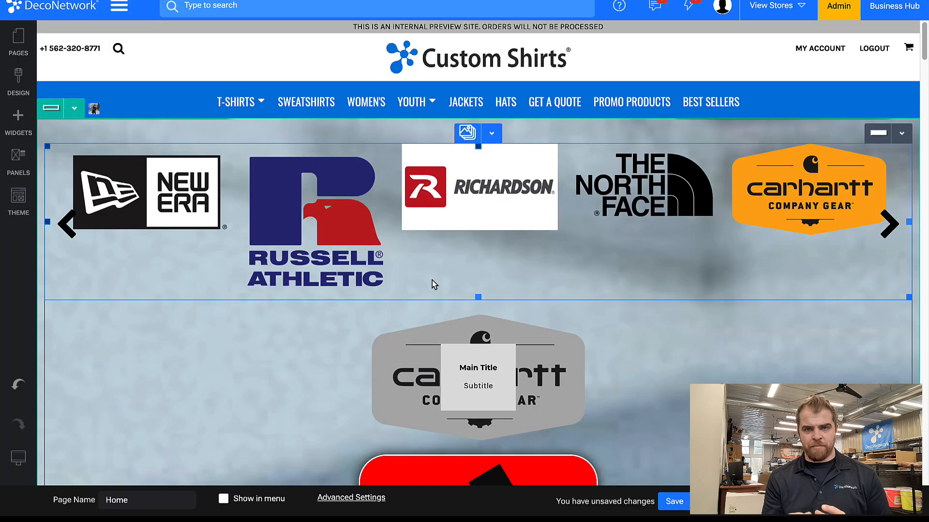